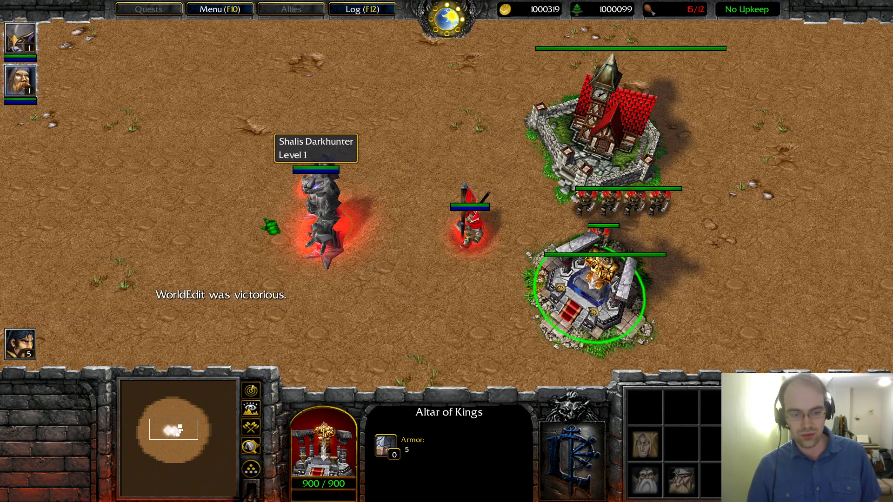
Test the stone Warden hero in the game by moving it, learning Blink and teleporting it toward the altar
left_click(276, 183)
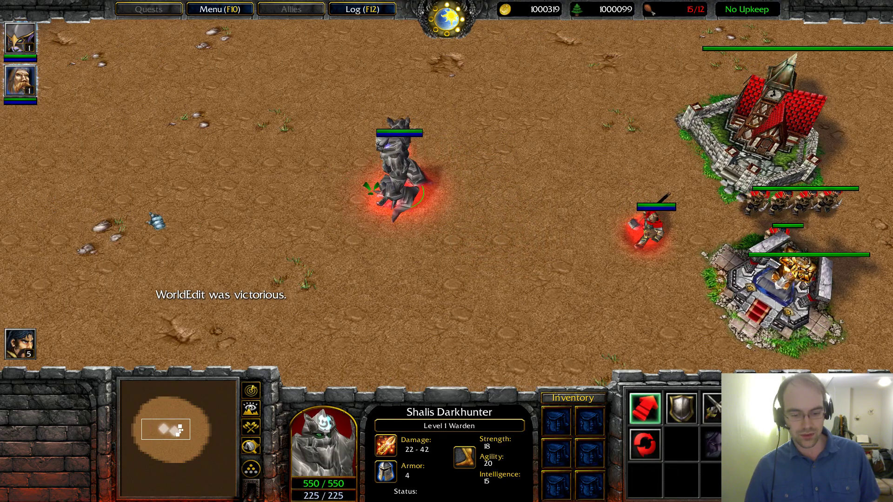
right_click(239, 206)
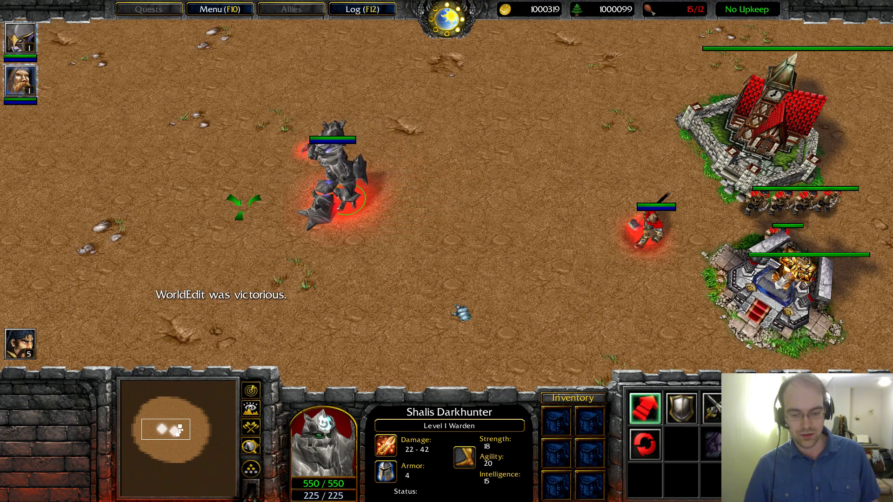
left_click(753, 444)
left_click(681, 409)
left_click(679, 474)
left_click(529, 308)
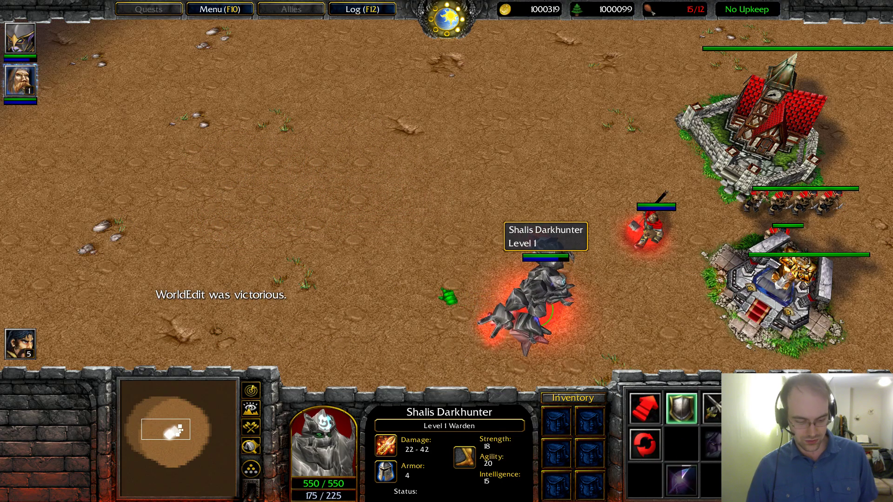
right_click(345, 227)
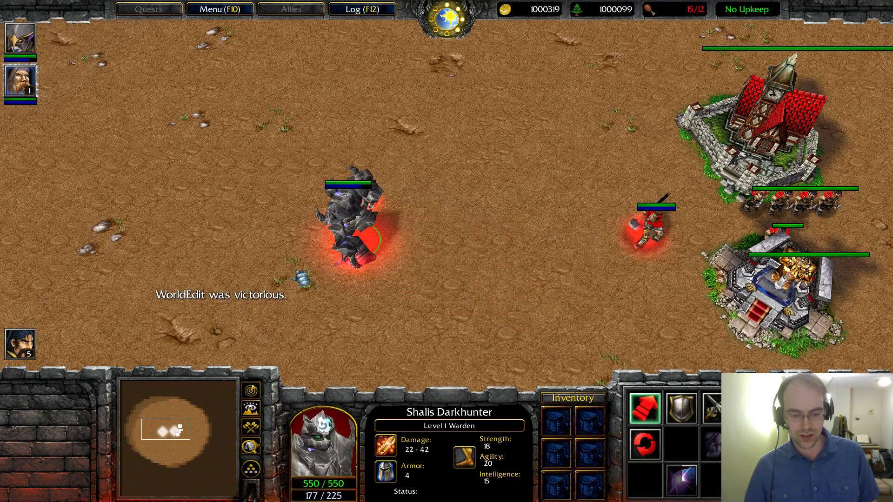
right_click(250, 163)
Switch to the Model Editor and examine the AncientOfStone(heavy) model's geosets, node tree and perspective view
key("super")
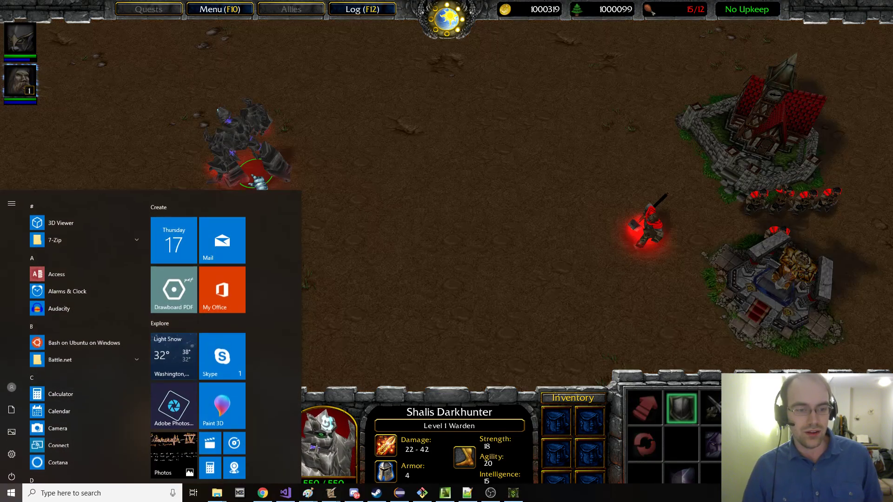
mouse_move(331, 494)
left_click(116, 458)
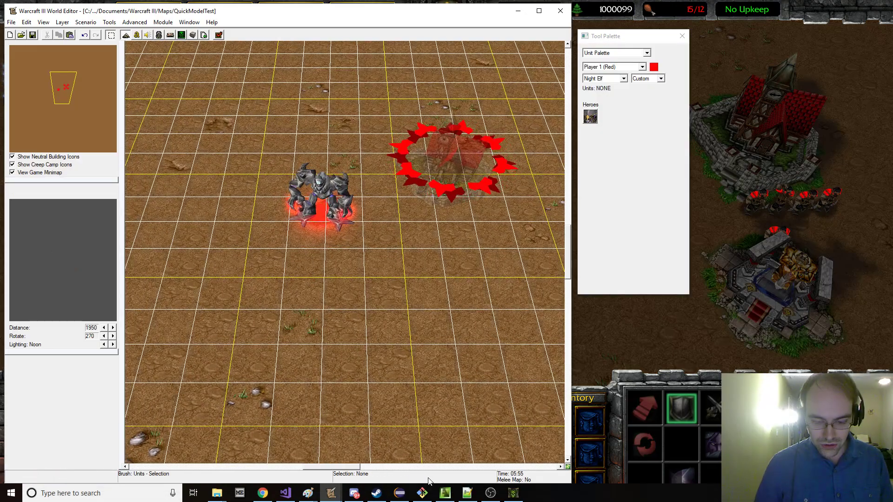
left_click(445, 493)
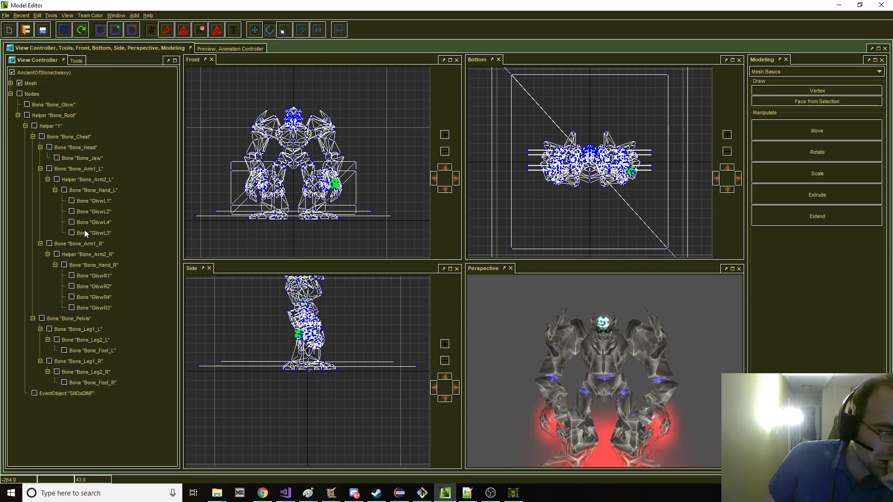
left_click(10, 84)
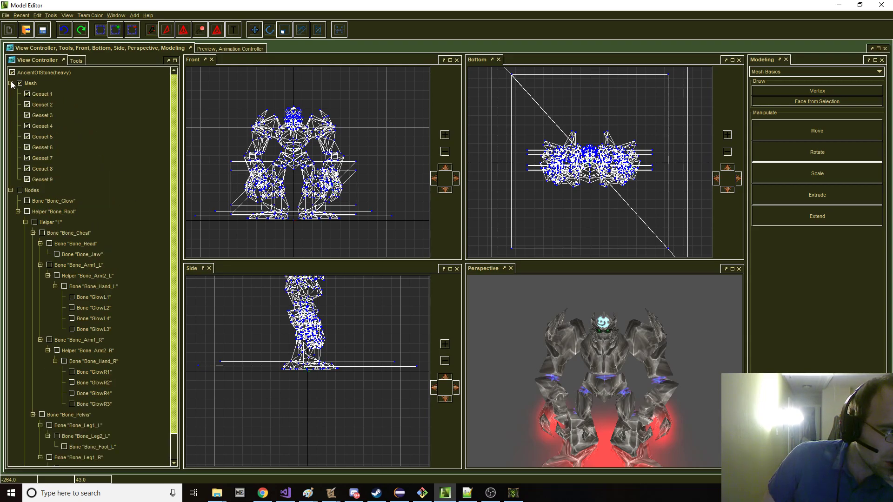
left_click(11, 83)
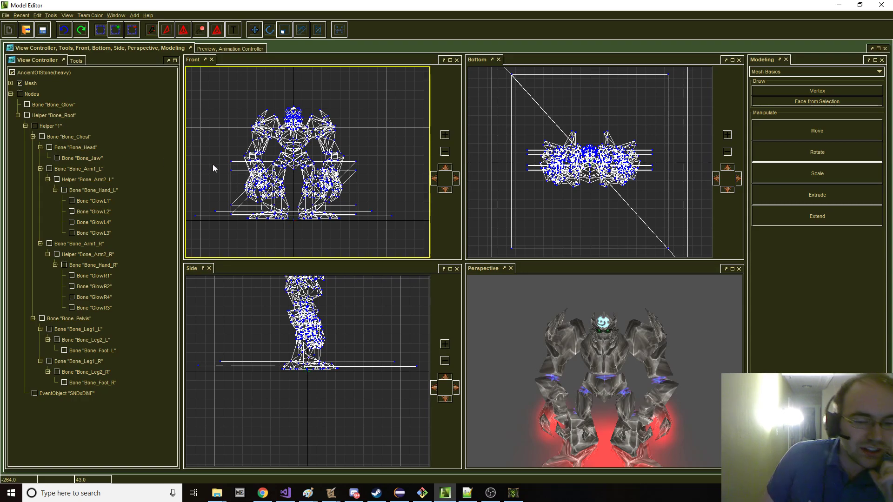
left_click_drag(616, 339, 608, 335)
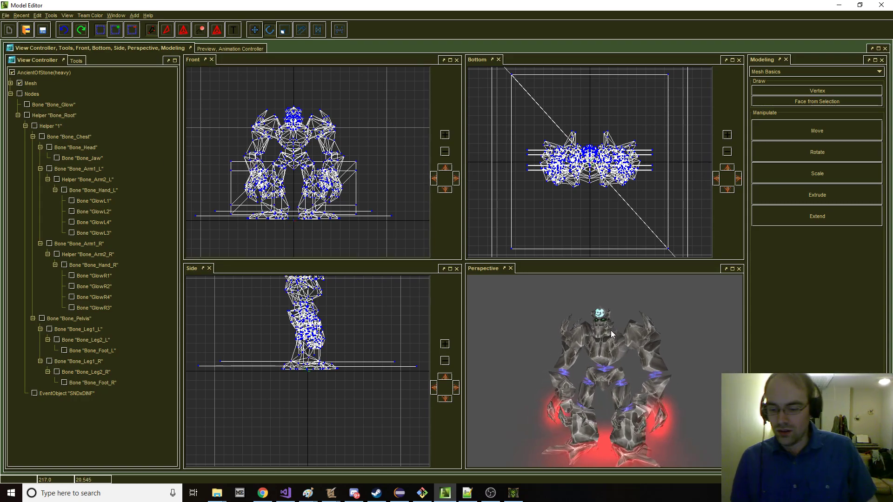
scroll(608, 334, "down", 2)
scroll(599, 346, "up", 3)
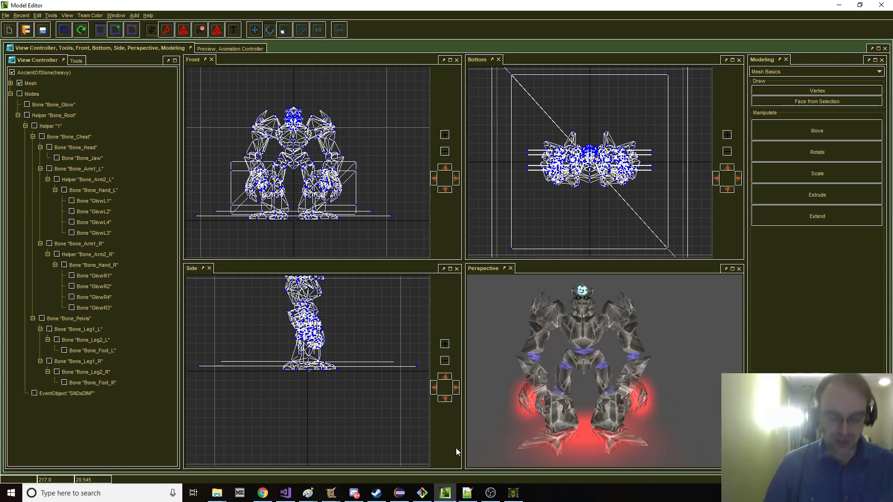
Switch to Warcraft III and move the Paladin next to the stone Warden to compare the two heroes
left_click(513, 493)
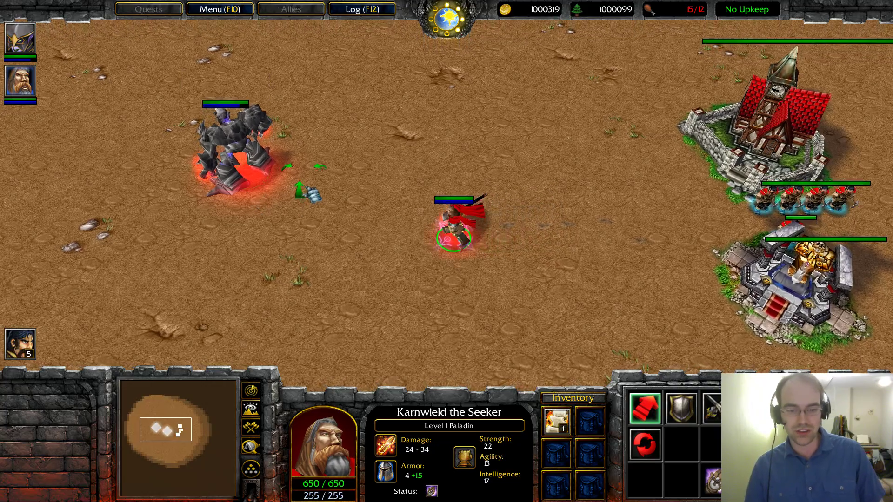
left_click(249, 184)
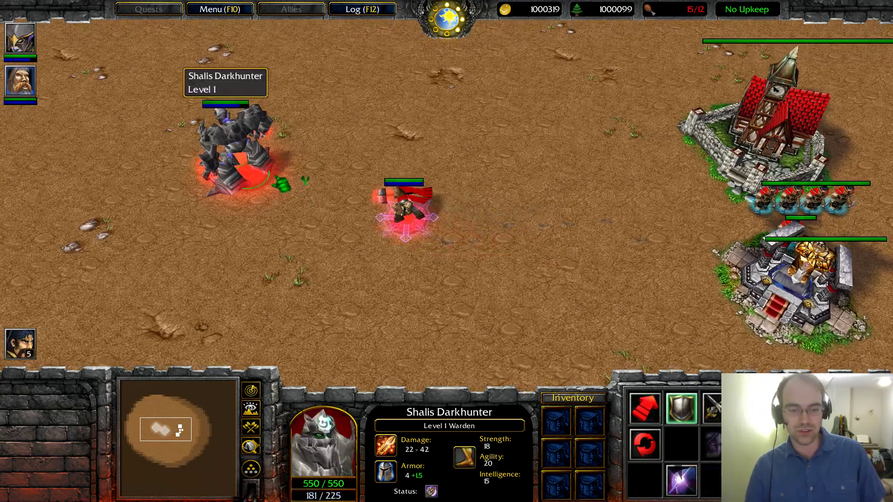
scroll(246, 183, "down", 2)
left_click(318, 185)
right_click(343, 194)
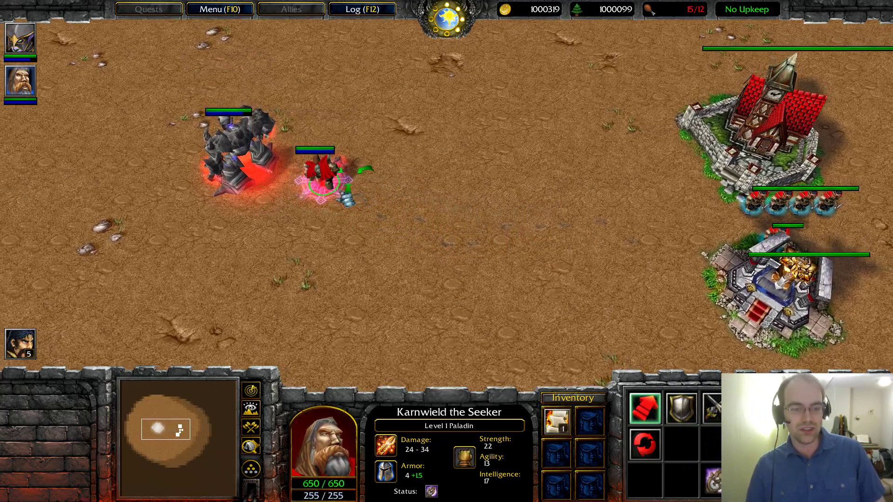
Switch to the Model Editor and start importing the neutral hero Beastmaster's unit model into AncientOfStone(heavy)
key("super")
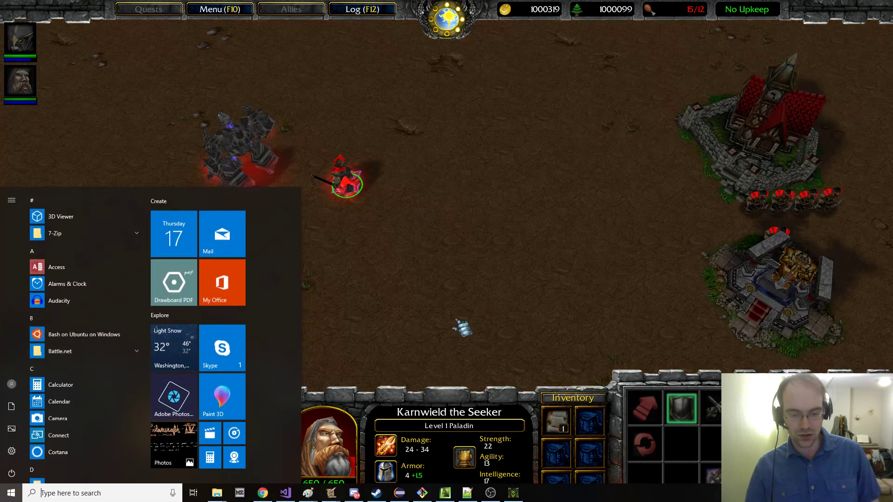
left_click(445, 493)
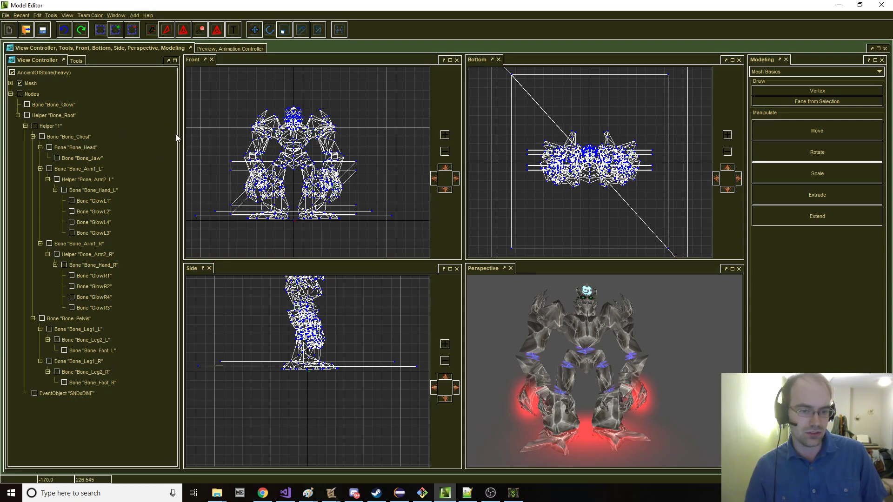
middle_click_drag(206, 104, 207, 110)
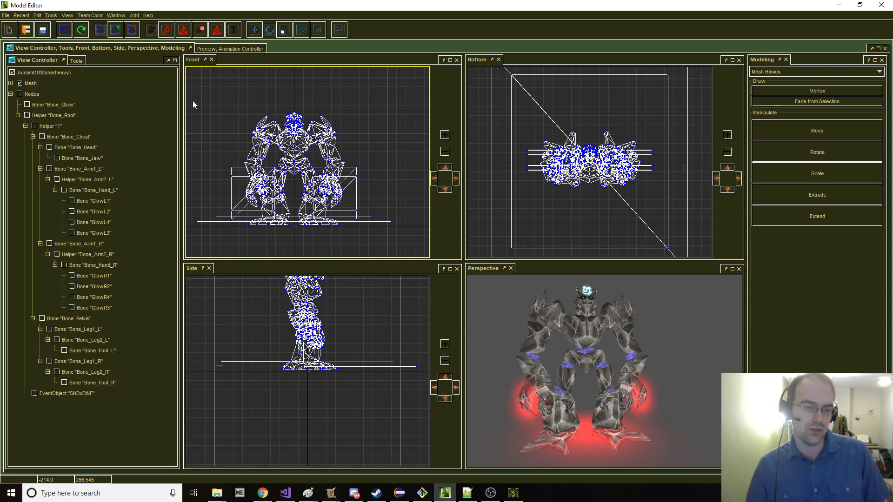
left_click(6, 16)
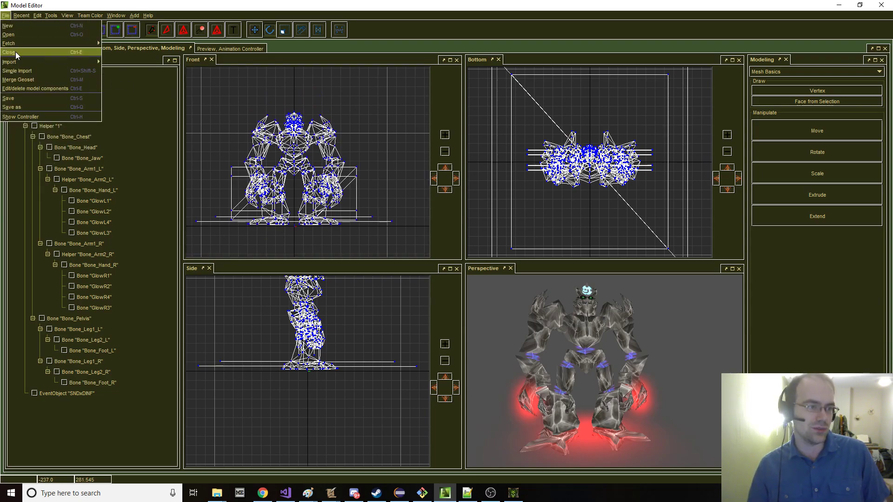
mouse_move(56, 62)
left_click(429, 170)
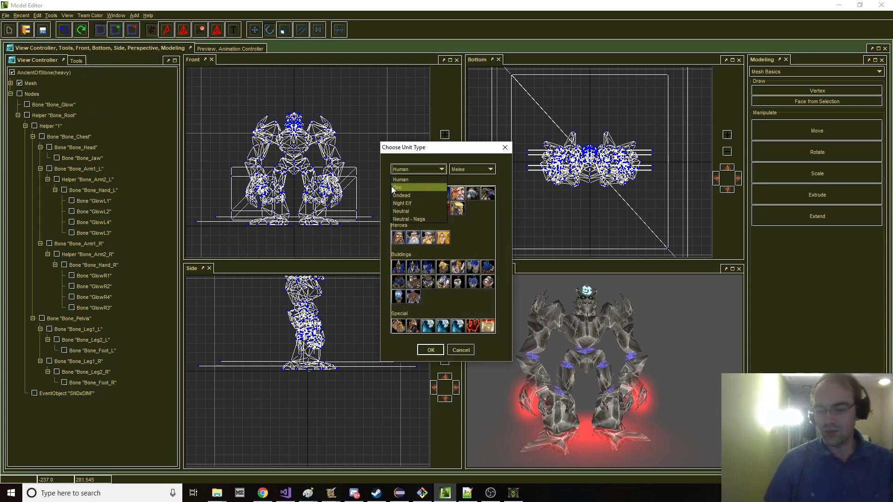
left_click(407, 211)
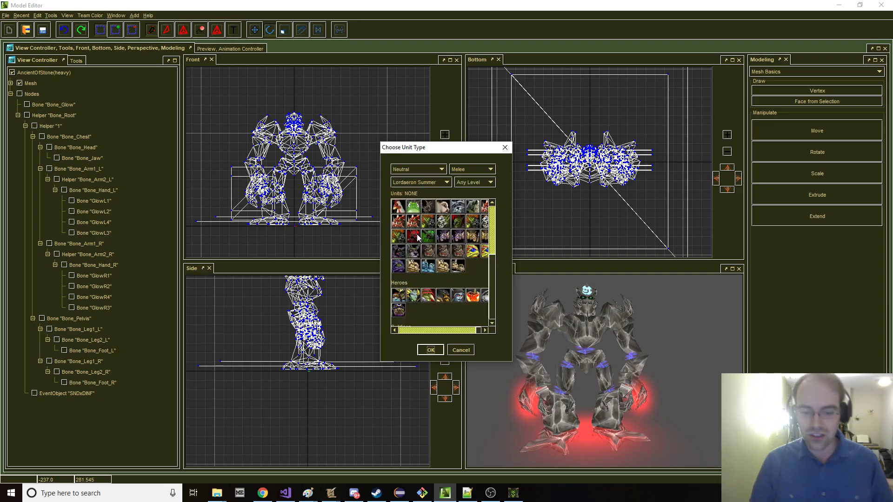
left_click(443, 295)
left_click(436, 350)
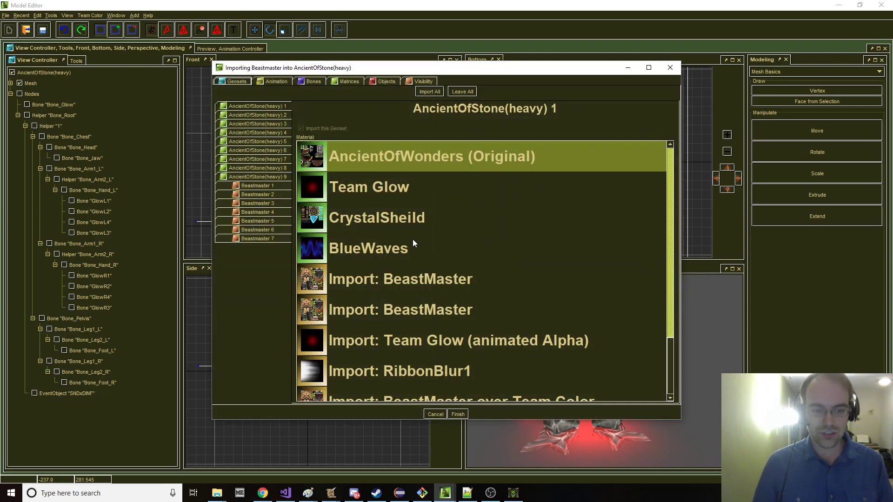
Exclude all of the Beastmaster's geosets, animations, bones and objects from the import
left_click(272, 82)
left_click(315, 83)
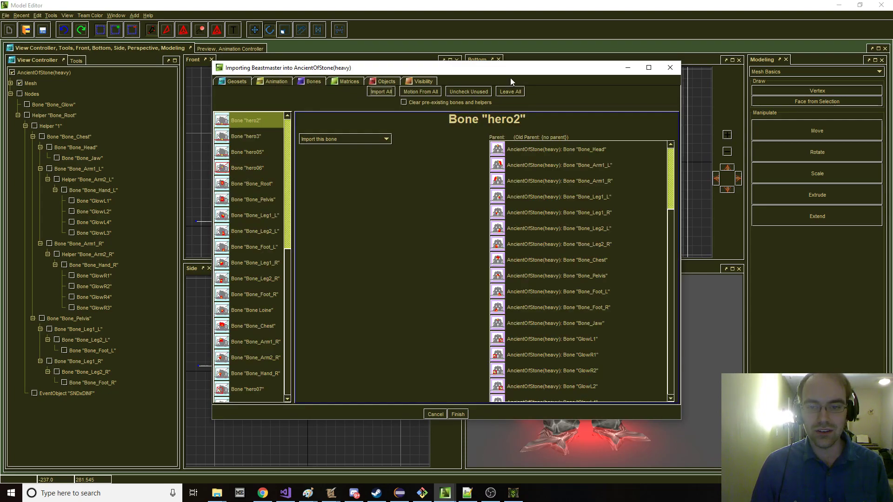
left_click(388, 82)
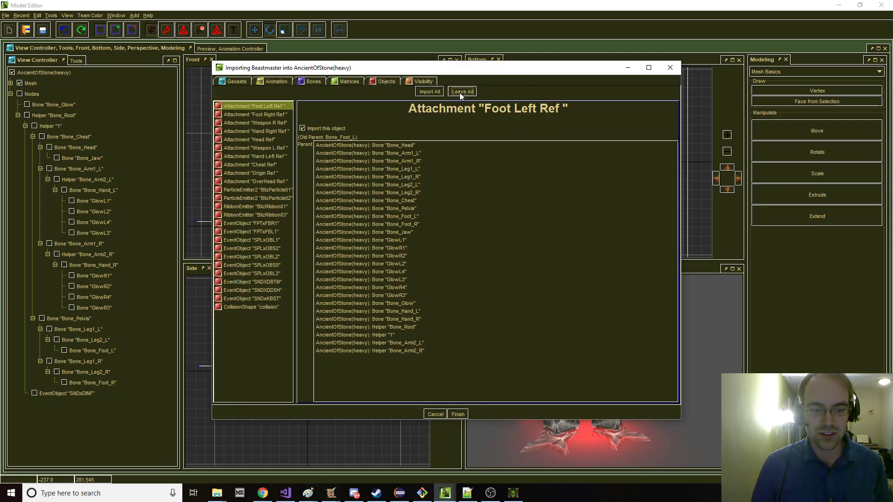
Review the Beastmaster's particle emitters, event objects and collision shape to see which are set for import
left_click(274, 189)
left_click(260, 224)
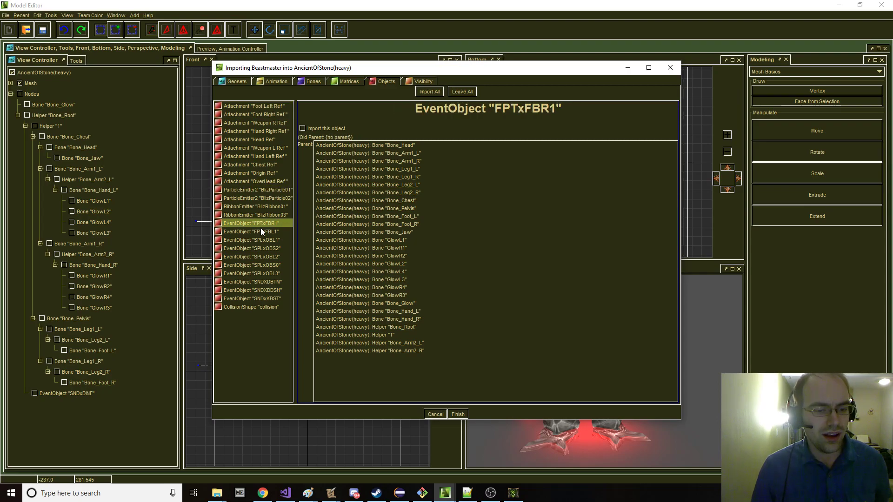
left_click(265, 264)
left_click(255, 247)
left_click(258, 232)
left_click(263, 222)
left_click(274, 239)
left_click(279, 248)
left_click_drag(280, 252, 277, 271)
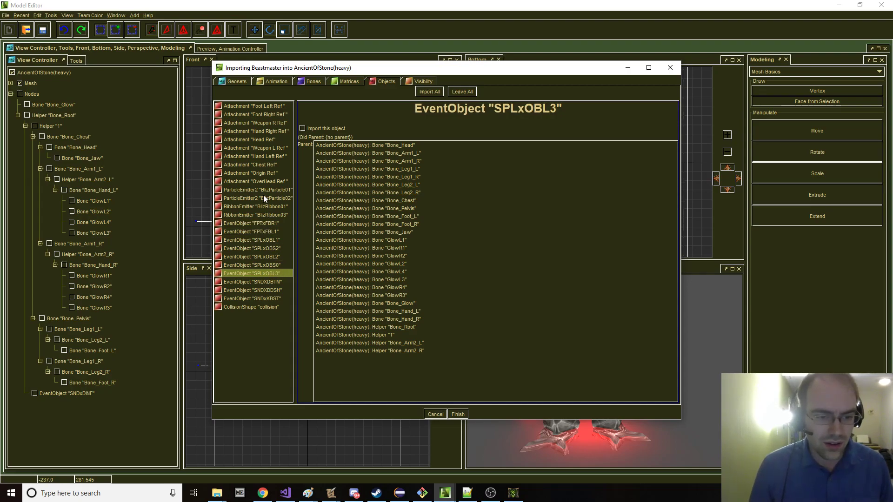
left_click(271, 298)
left_click(269, 307)
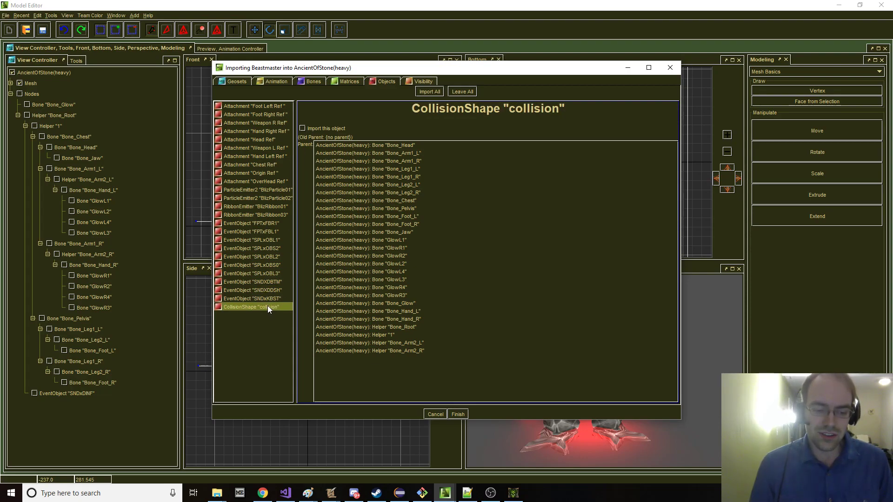
Mark all Beastmaster attachments from Foot Left Ref through OverHead Ref for import
left_click(261, 181)
left_click(273, 112, "shift")
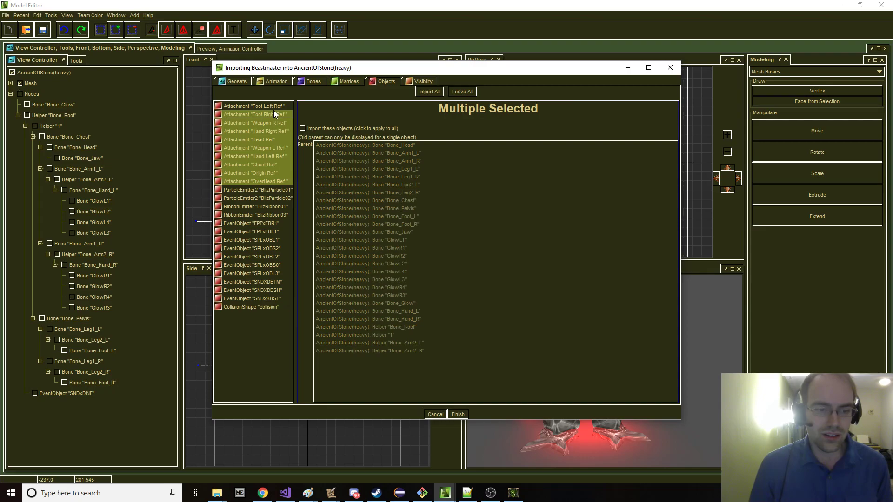
left_click(275, 107, "shift")
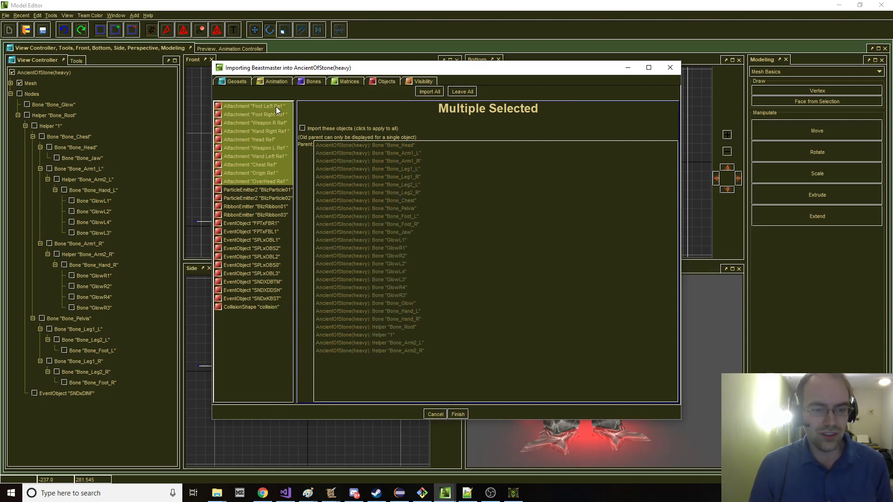
left_click(320, 129)
Review the import's visibility components, including the visibility sources of the Beastmaster's Foot Left Ref attachment
left_click(406, 83)
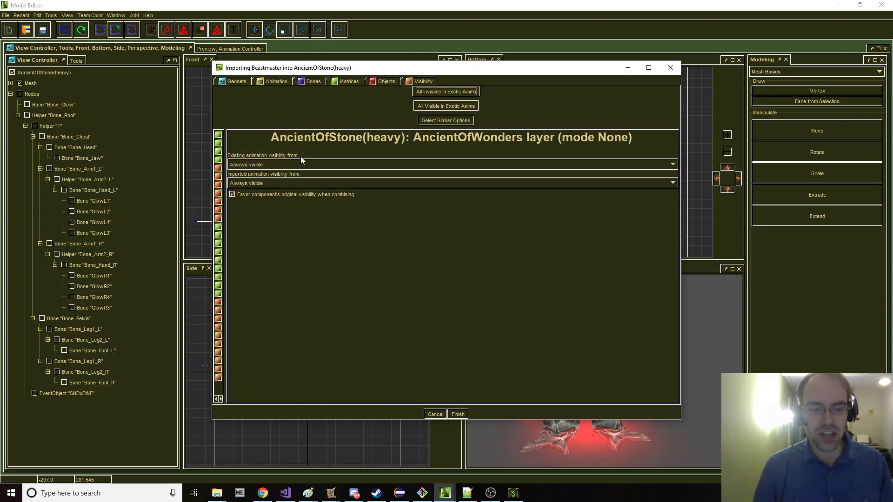
left_click_drag(226, 215, 311, 228)
mouse_move(276, 300)
left_mouse_down()
mouse_move(278, 374)
mouse_move(269, 302)
mouse_move(266, 378)
mouse_move(267, 302)
left_mouse_up()
left_click(367, 182)
left_click(367, 182)
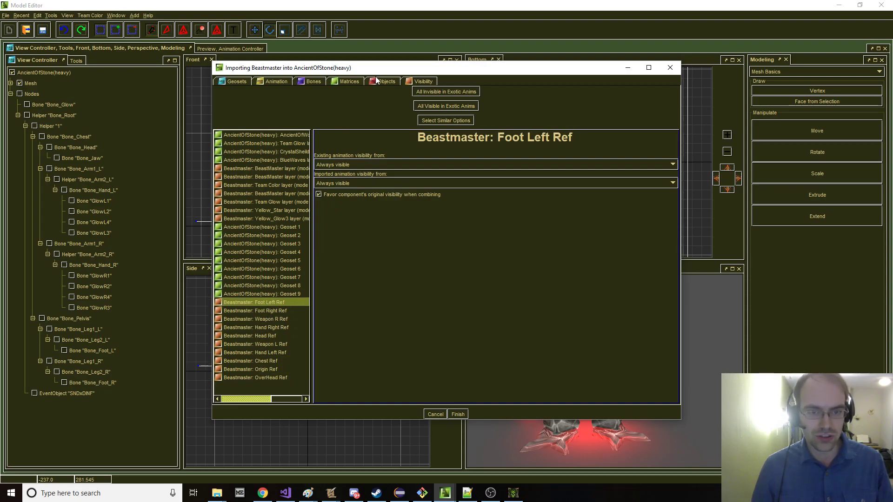
left_click(390, 82)
left_click(410, 83)
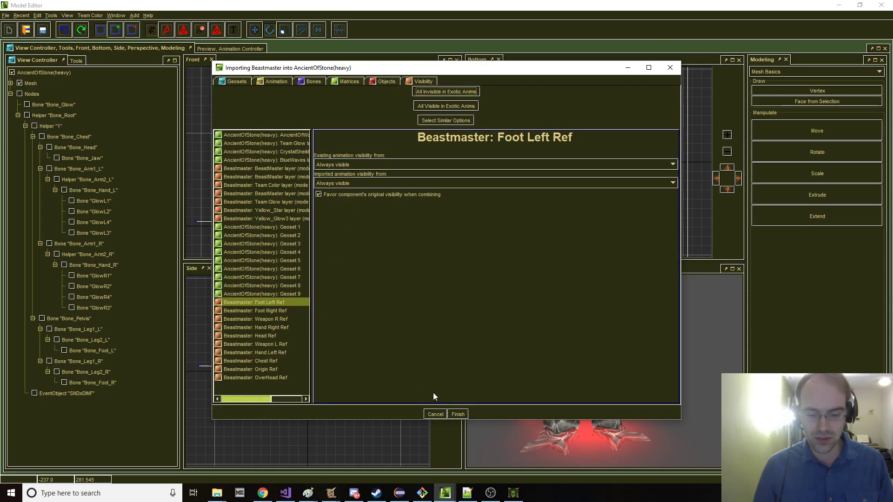
left_click(384, 82)
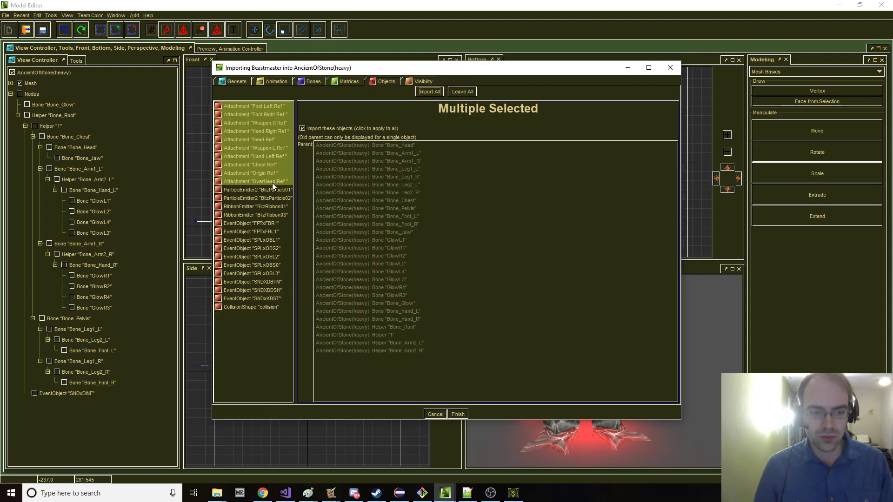
Parent the Foot Left Ref attachment to Bone_Foot_L and Foot Right Ref to Bone_Foot_R
left_click(279, 106)
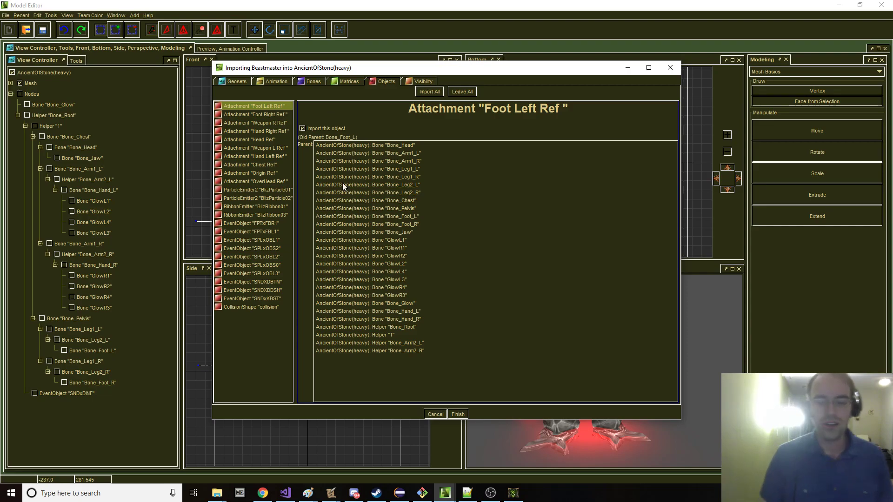
left_click(388, 216)
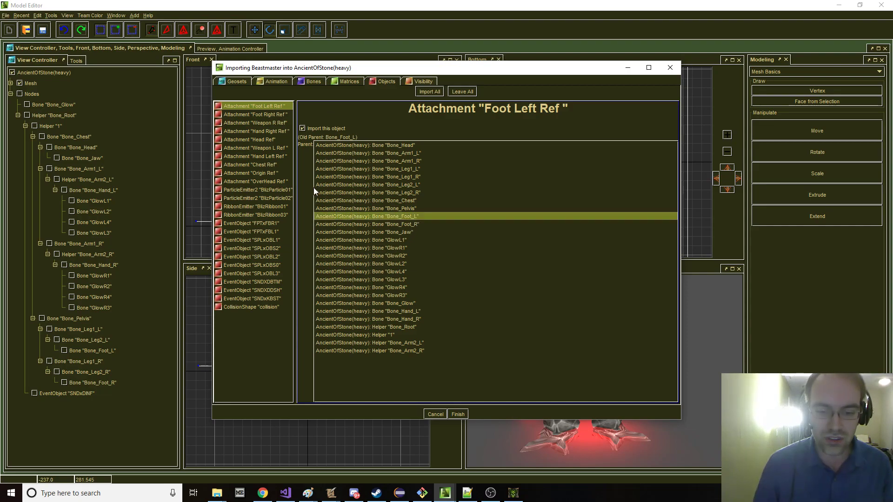
left_click(269, 117)
left_click(411, 224)
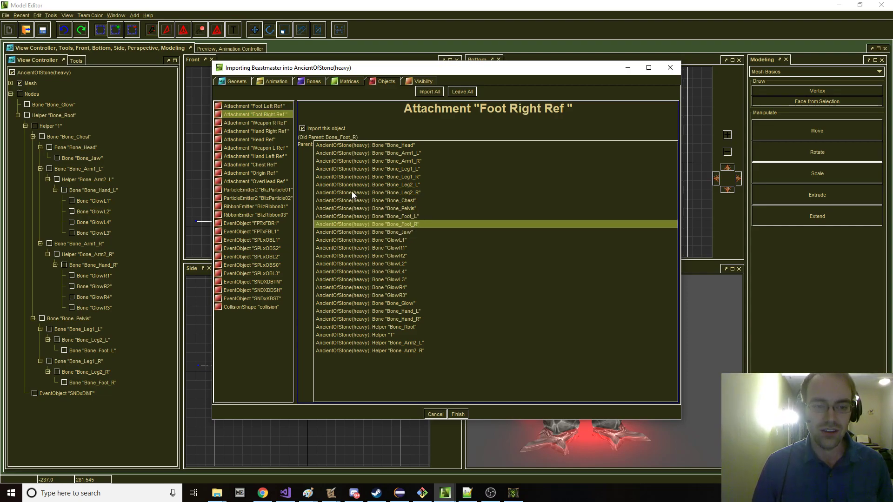
Select the Weapon R Ref attachment, move the import window aside, and play the model's Walk animation in the preview
left_click(274, 123)
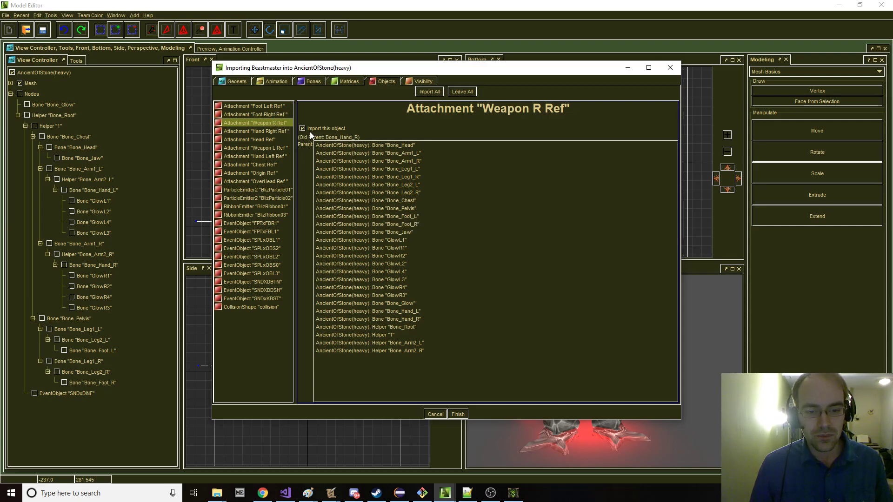
left_click_drag(414, 68, 637, 313)
left_click(230, 48)
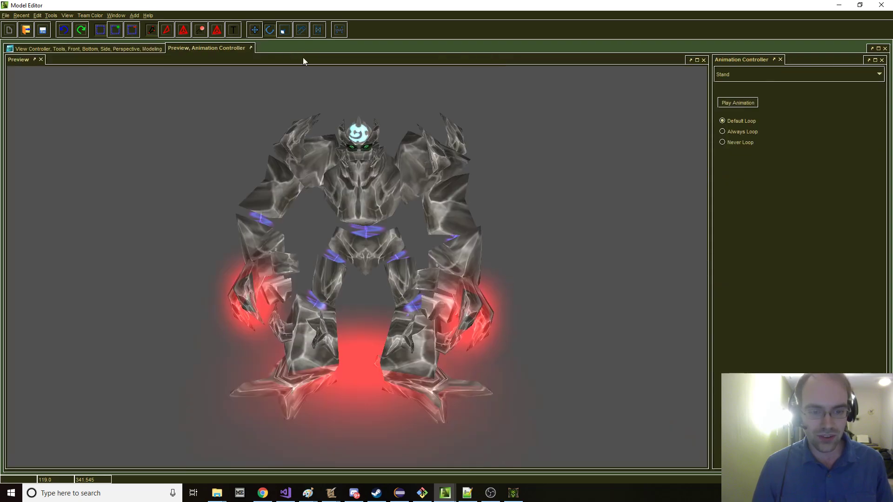
left_click(727, 75)
left_click(739, 104)
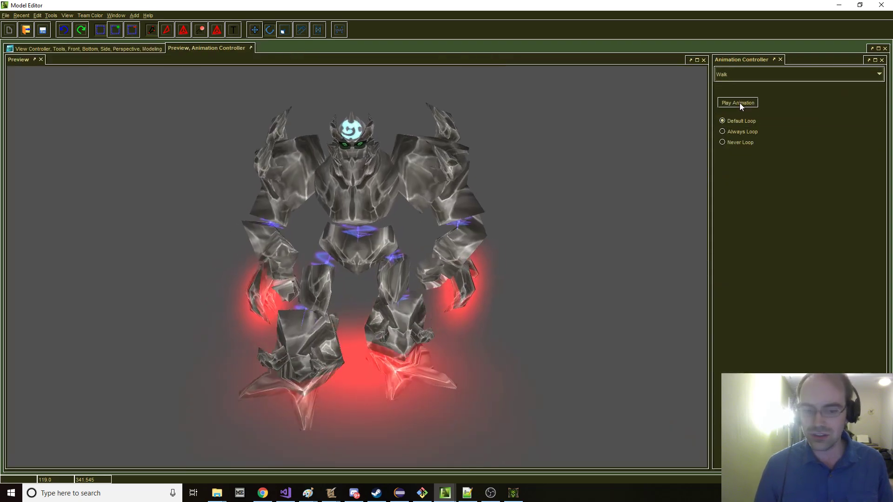
left_click(736, 103)
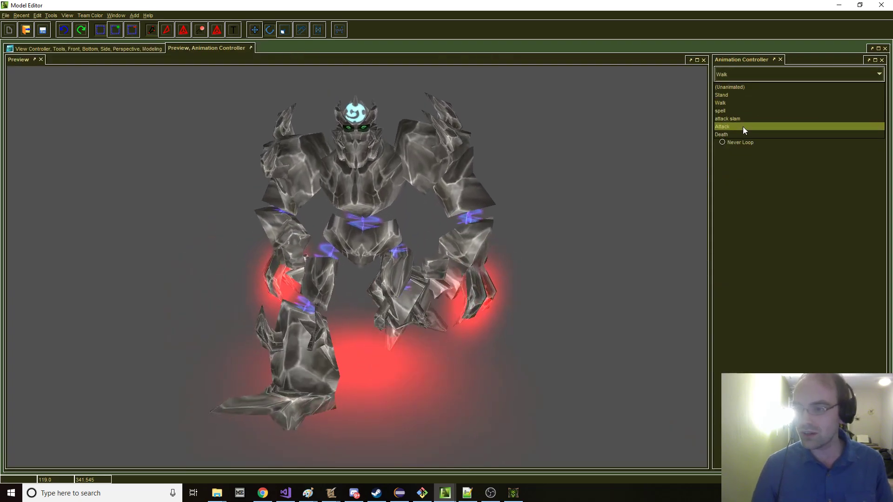
Preview the model's Attack, attack slam and spell animations, and return to Walk
left_click(743, 126)
left_click(726, 77)
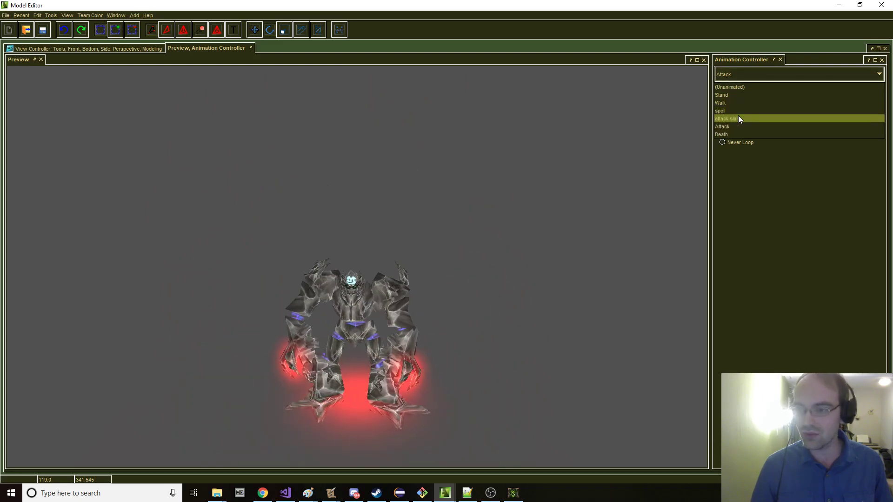
left_click(738, 118)
left_click(739, 76)
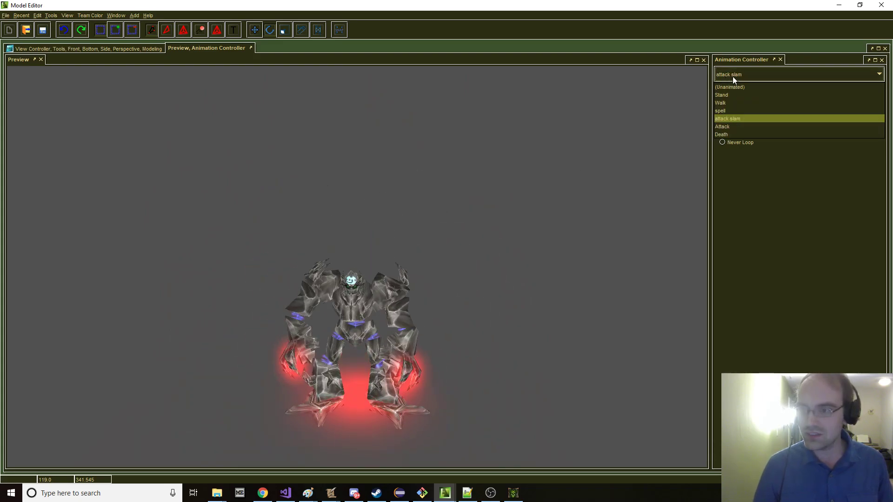
left_click(735, 111)
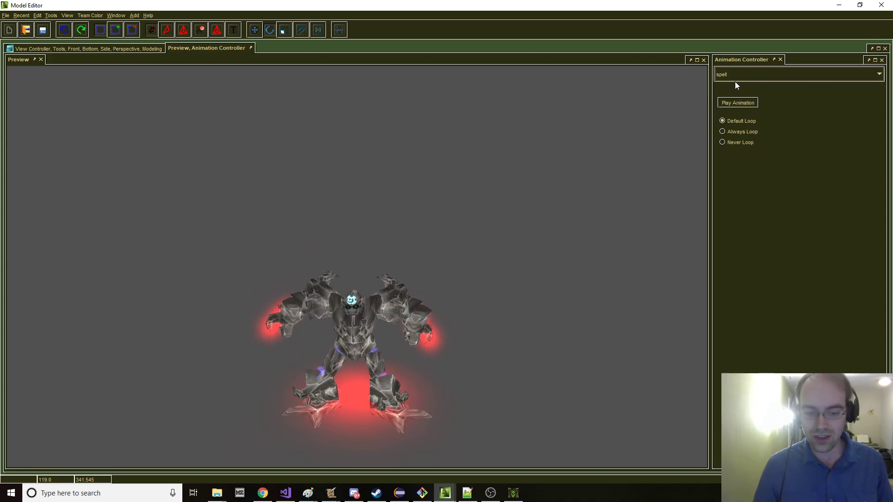
left_click(746, 73)
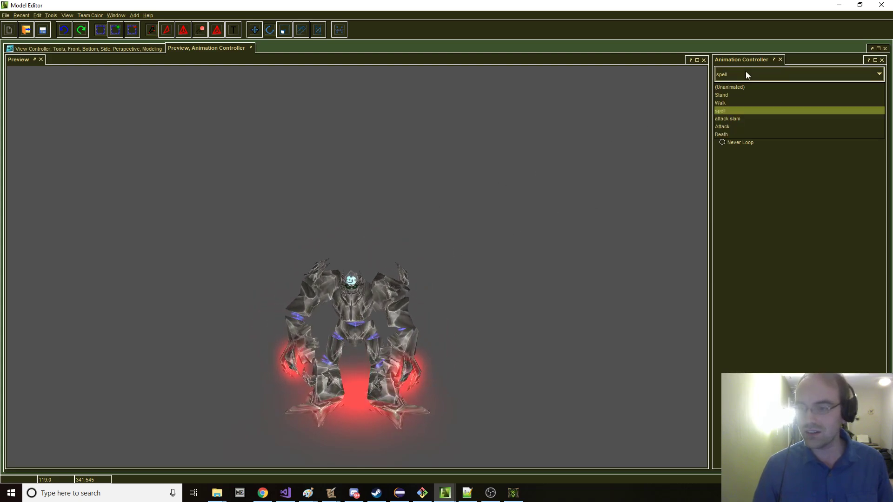
left_click(733, 104)
left_click(738, 77)
left_click(739, 77)
scroll(488, 237, "up", 2)
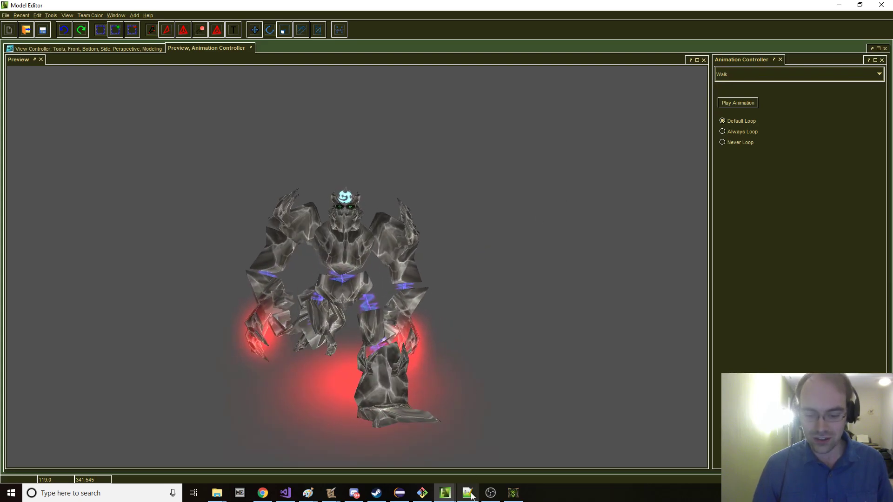
Return to the Beastmaster import window, maximize it, and parent the Weapon R Ref and Hand Right Ref attachments to Bone_Hand_R
mouse_move(445, 493)
left_click(493, 446)
left_click_drag(560, 319, 398, 147)
double_click(397, 147)
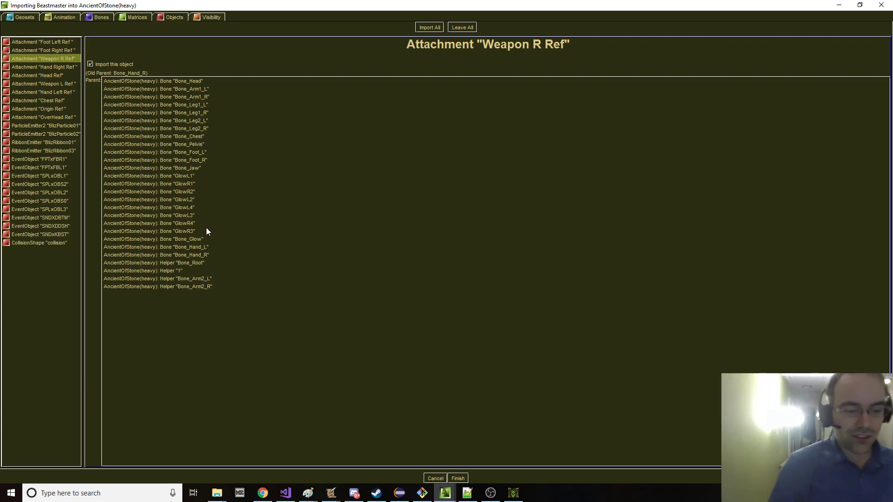
left_click(200, 254)
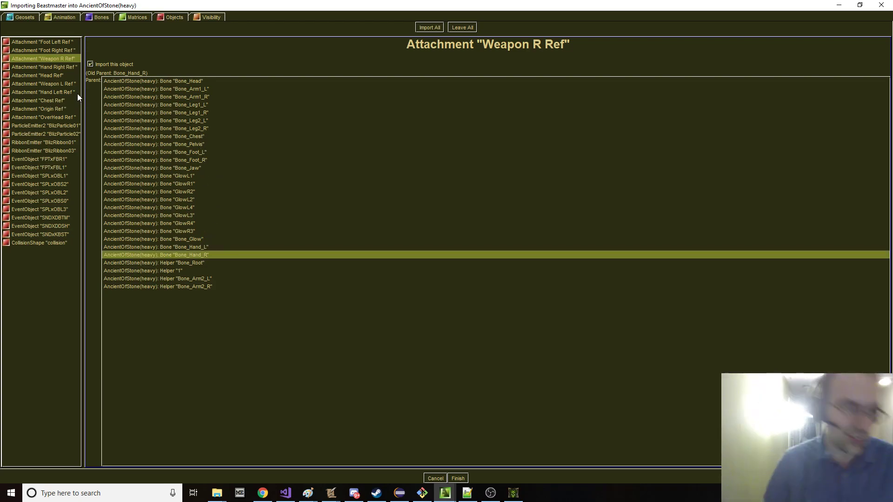
left_click(56, 64)
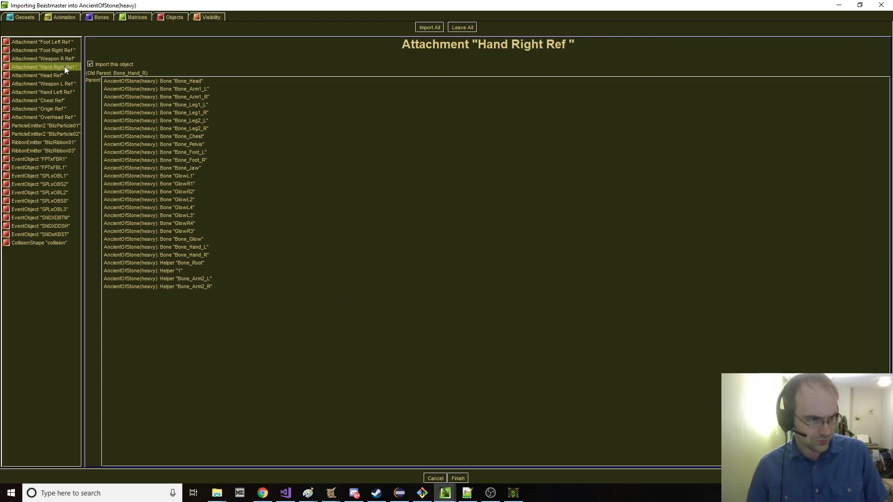
left_click(205, 255)
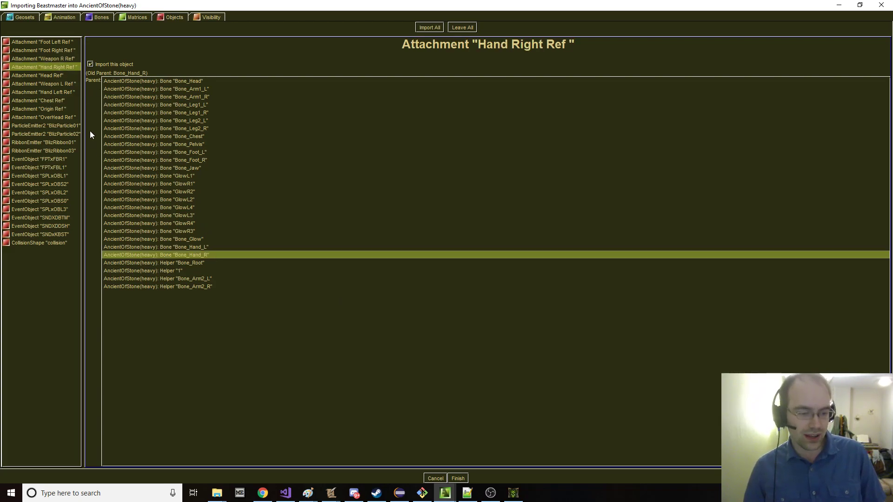
Parent the Head Ref attachment to Bone_Head, and the Weapon L Ref and Hand Left Ref attachments to Bone_Hand_L
left_click(61, 76)
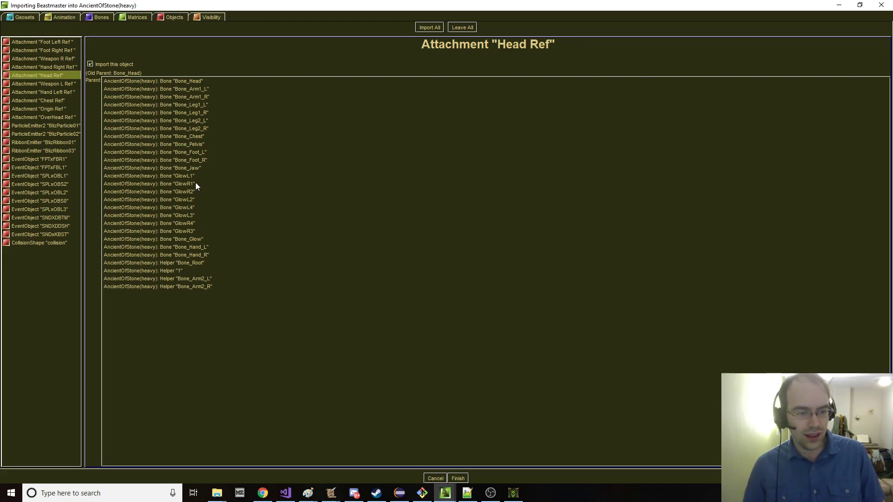
left_click(63, 84)
left_click(209, 247)
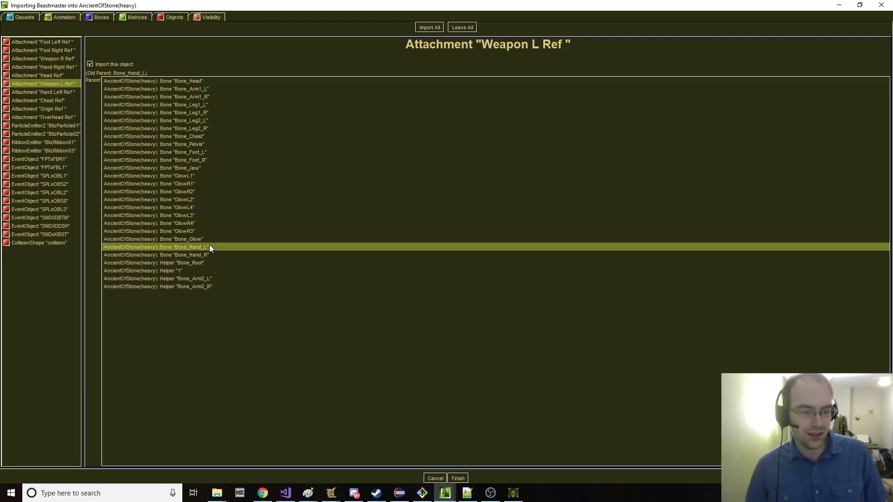
left_click(57, 92)
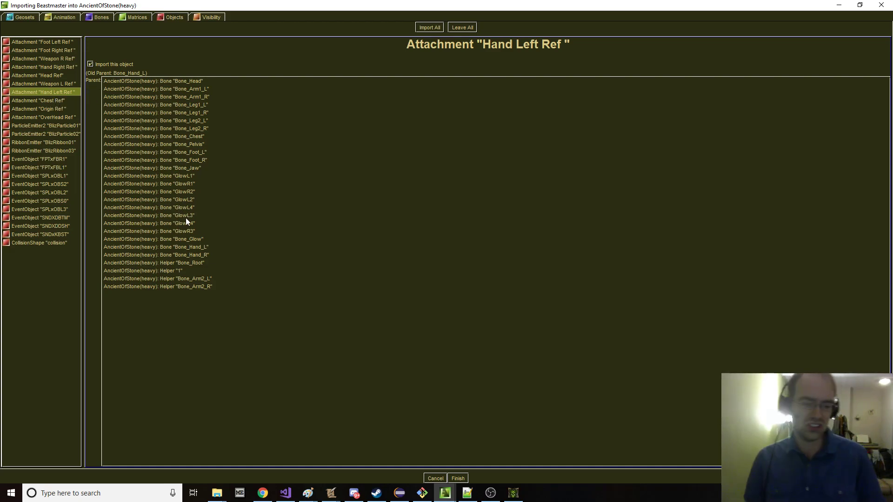
left_click(212, 248)
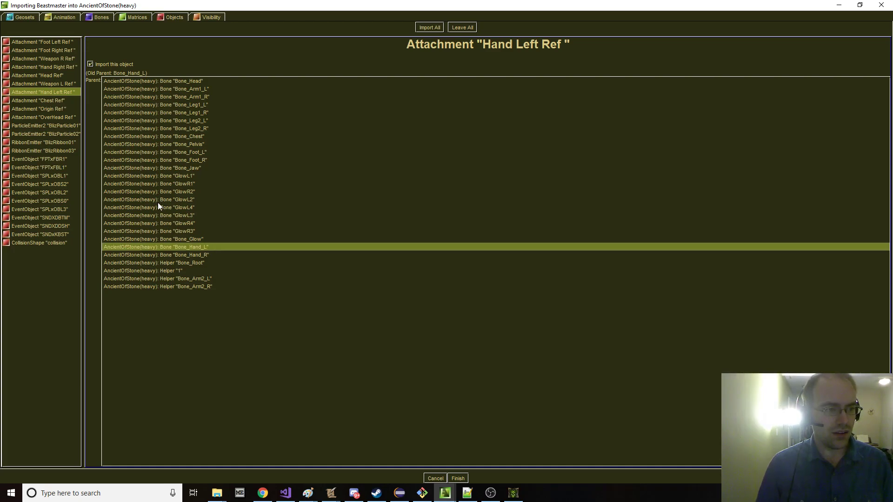
Parent the Chest Ref attachment to Bone_Chest, leave Origin Ref and OverHead Ref without a parent, and finish the import
left_click(58, 100)
left_click(203, 137)
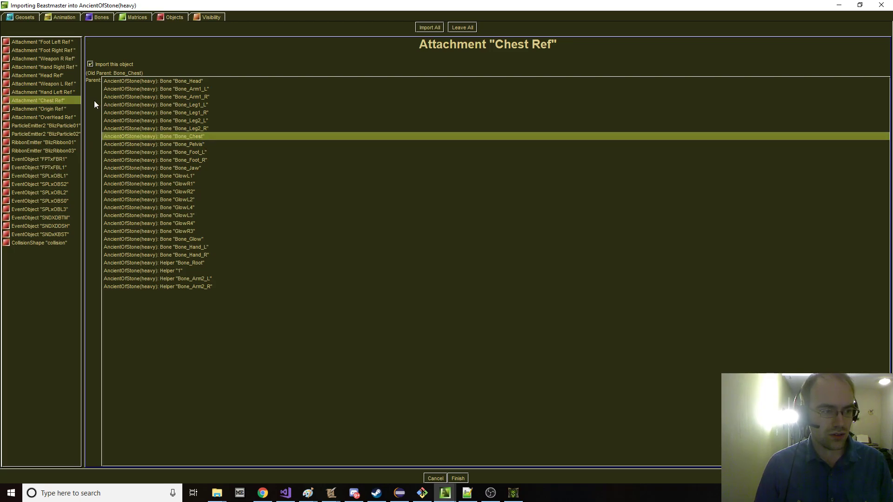
left_click(62, 108)
left_click(56, 118)
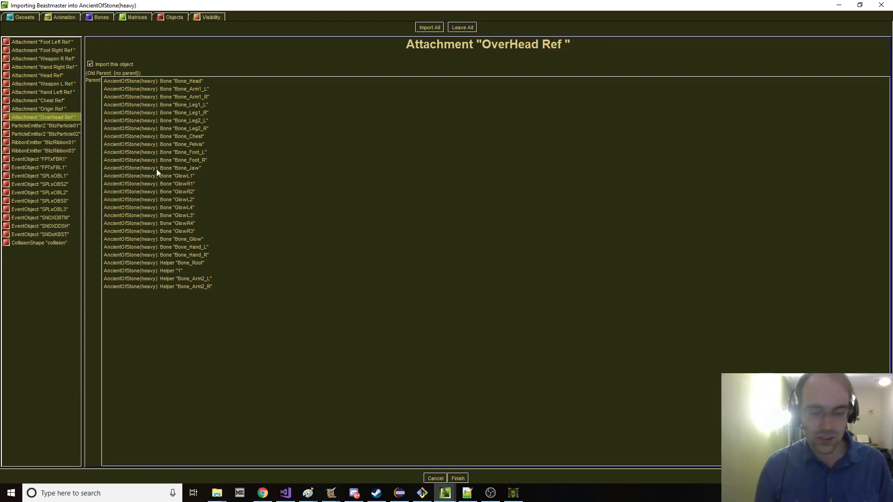
left_click(203, 17)
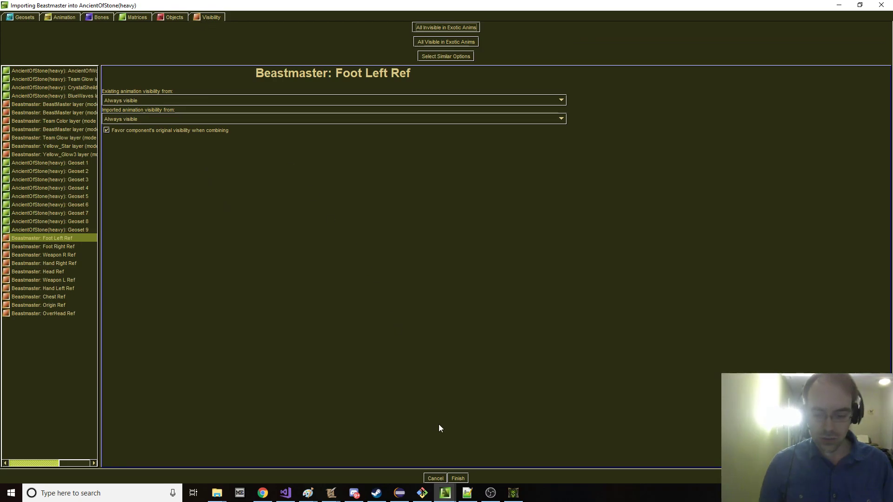
left_click(458, 479)
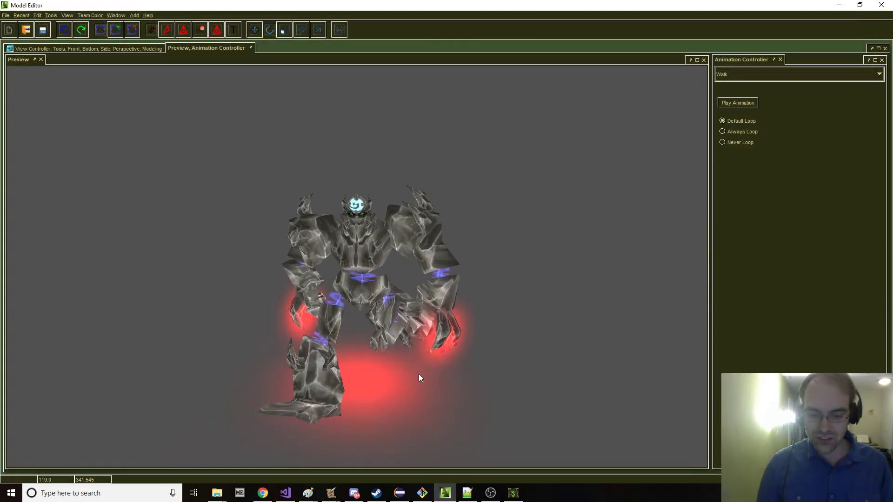
Expand the Mesh group in the four-viewport modeling layout and hide all its geosets, leaving only the attachment nodes displayed
left_click(137, 48)
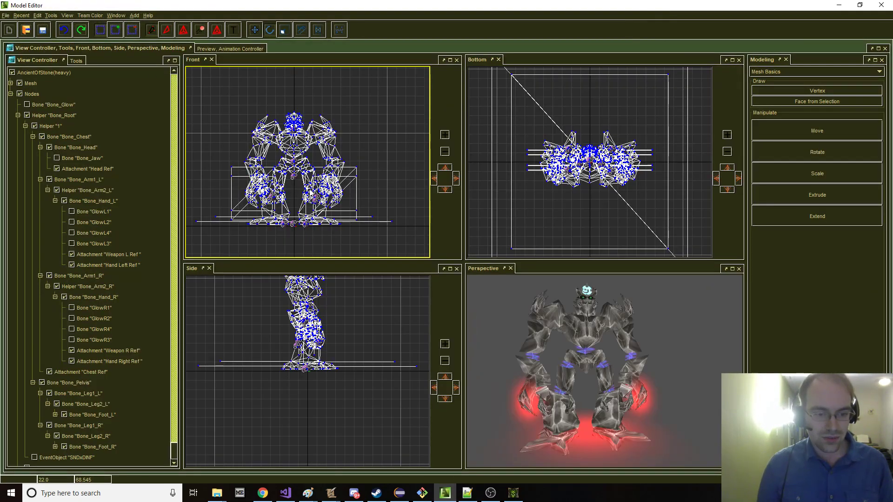
scroll(318, 314, "up", 2)
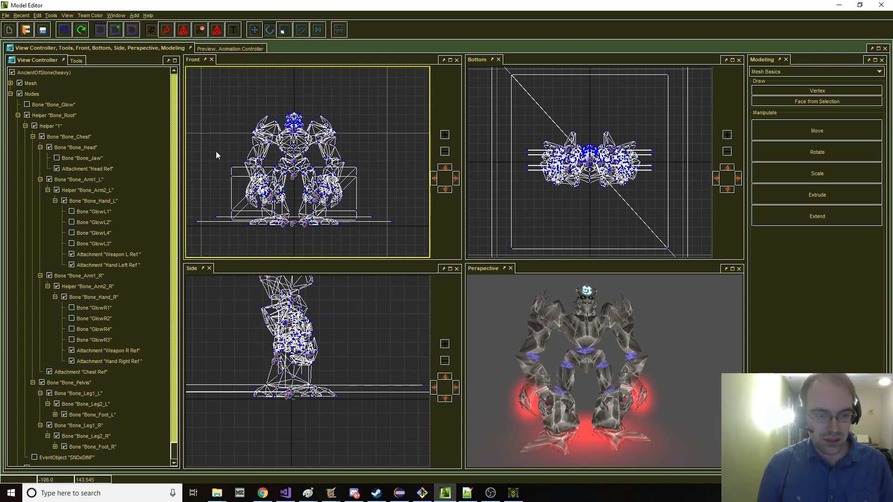
left_click(11, 83)
left_click(20, 84)
left_click(19, 83)
left_click(20, 83)
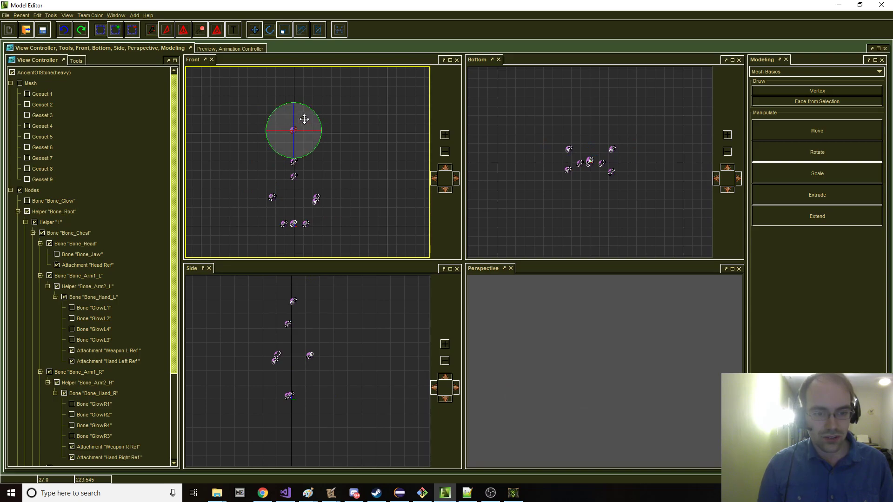
Move the OverHead Ref attachment straight up above the model's head, checking its height against the mesh
key("w")
left_click_drag(294, 108, 293, 96)
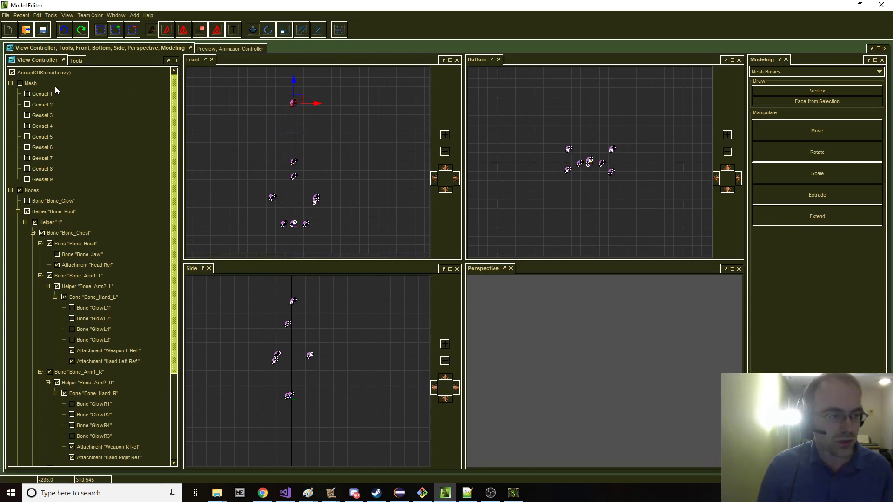
left_click(20, 83)
left_click(23, 83)
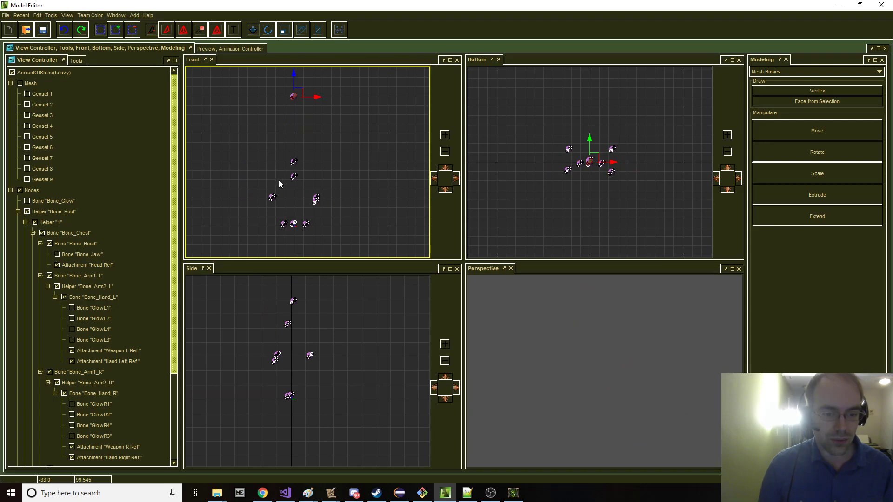
Scale up all attachments except OverHead Ref and Origin Ref together to fit the larger body, and show the mesh again
left_click_drag(305, 194, 321, 229)
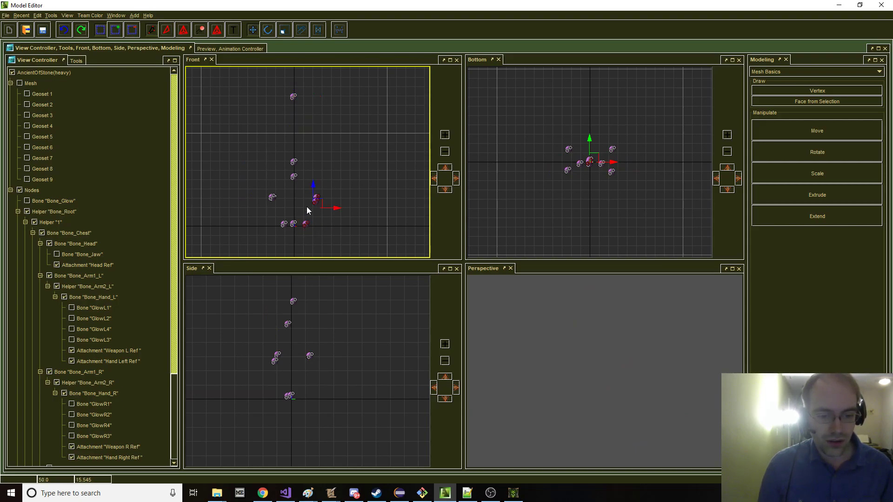
left_click_drag(268, 158, 298, 209, "shift")
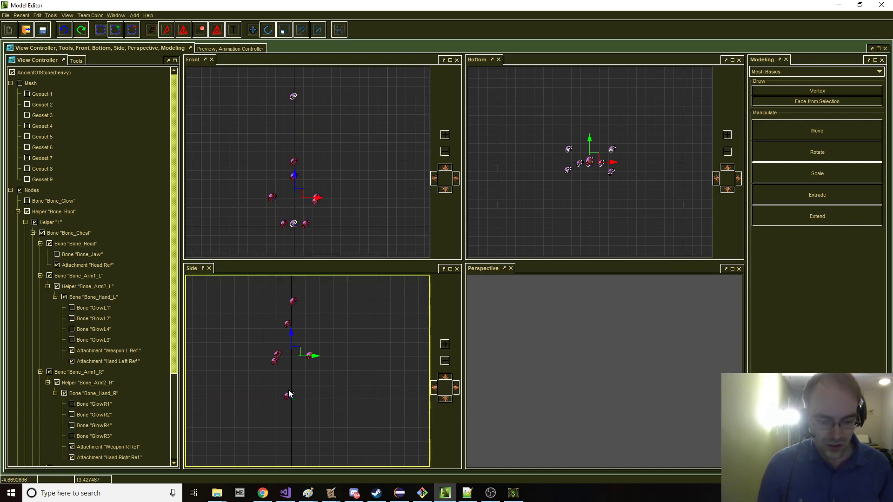
scroll(296, 406, "up", 6)
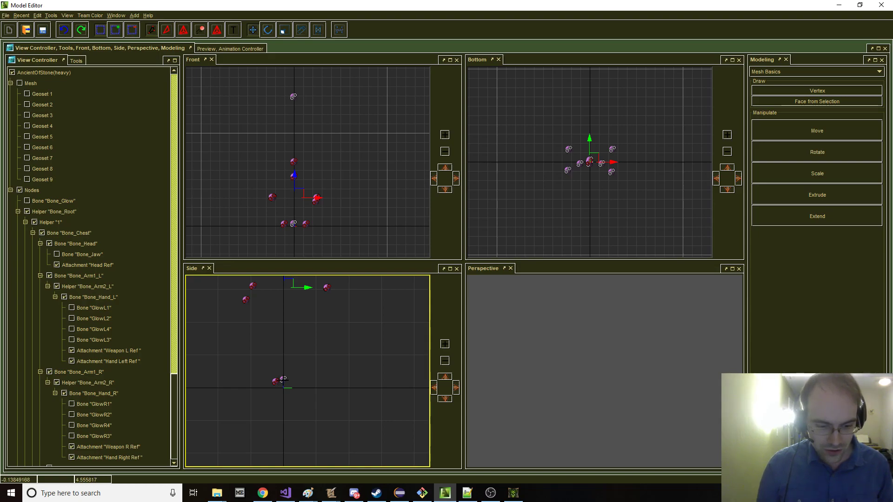
scroll(98, 268, "down", 3)
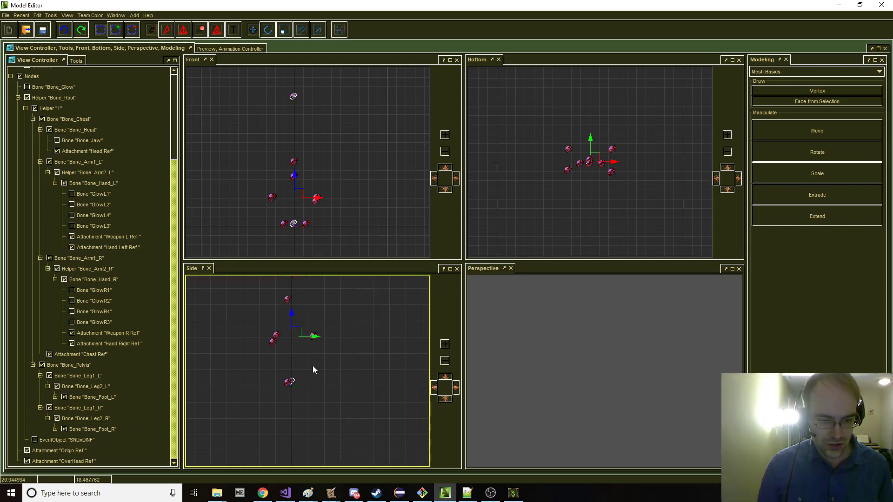
key("e")
key("r")
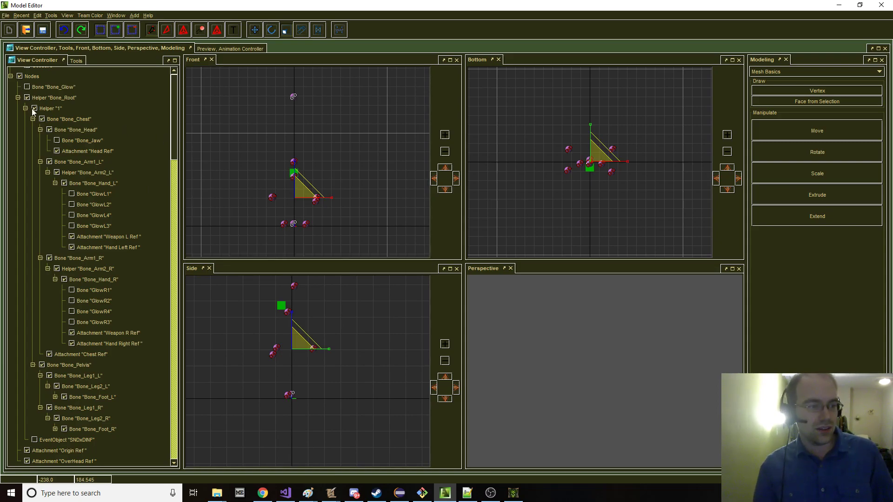
scroll(138, 119, "up", 4)
left_click(20, 83)
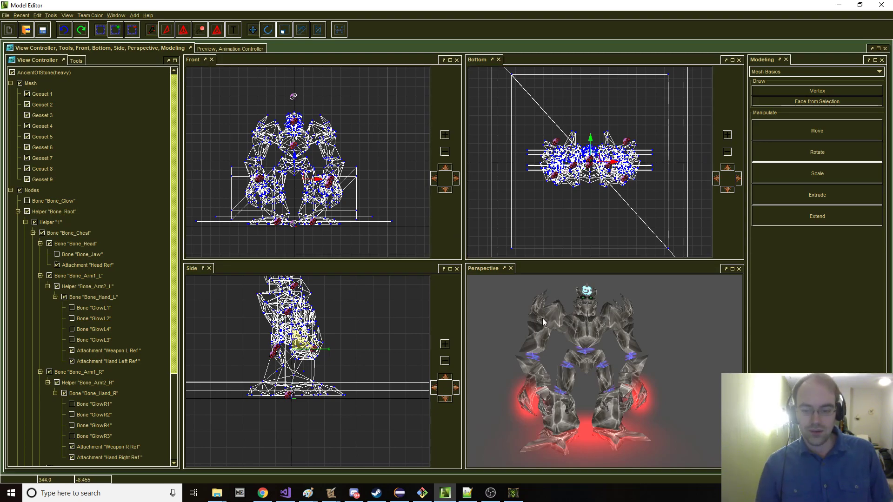
Leave the foot attachments out of the selection and shift the other scaled attachments in side view to line up with the head, chest and hands
left_click_drag(540, 319, 584, 319)
middle_click_drag(326, 319, 324, 329)
scroll(325, 331, "down", 4)
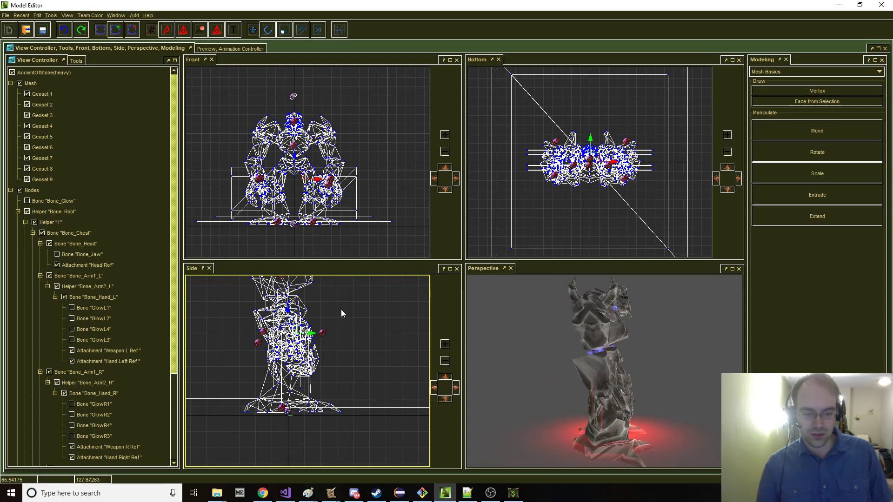
scroll(318, 329, "up", 2)
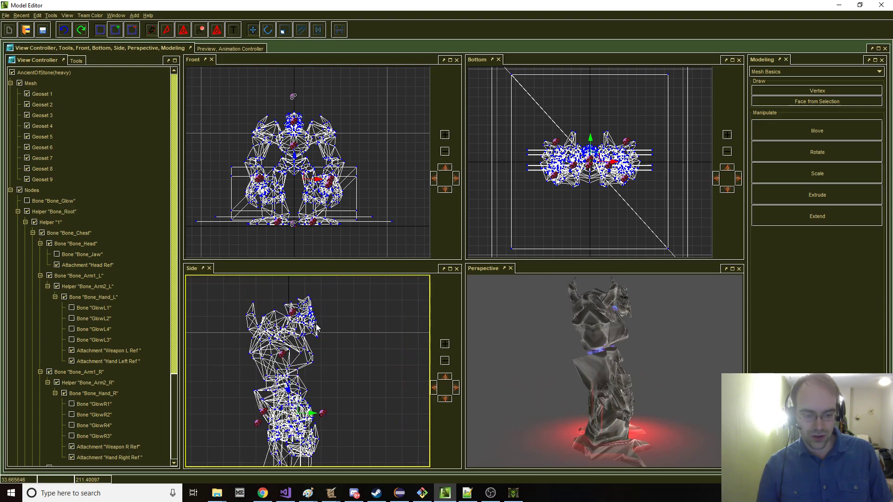
scroll(318, 329, "down", 1)
middle_click_drag(324, 326, 322, 318)
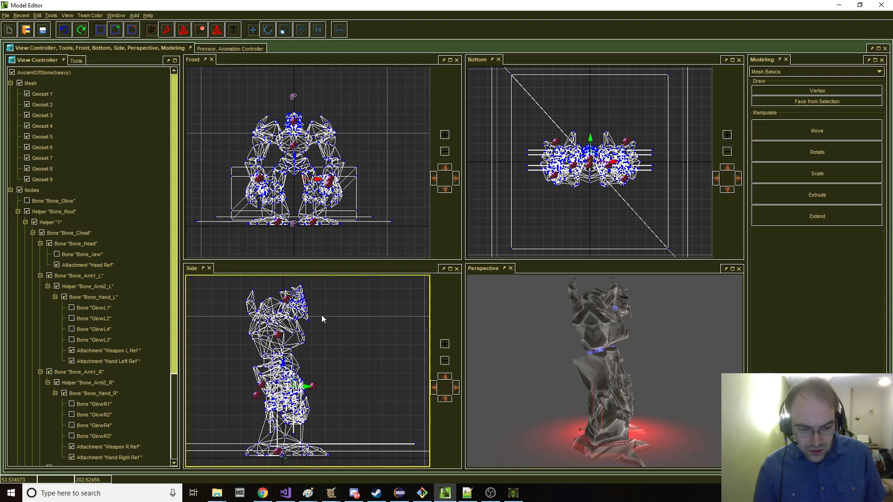
left_click_drag(334, 369, 310, 386)
left_click_drag(260, 427, 308, 463, "ctrl")
mouse_move(311, 365)
left_mouse_down()
mouse_move(329, 365)
mouse_move(320, 375)
left_mouse_up()
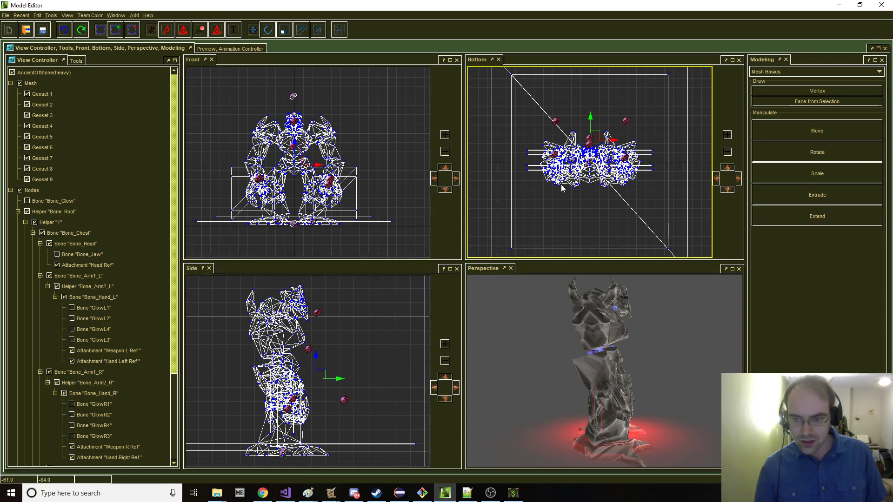
scroll(592, 160, "up", 3)
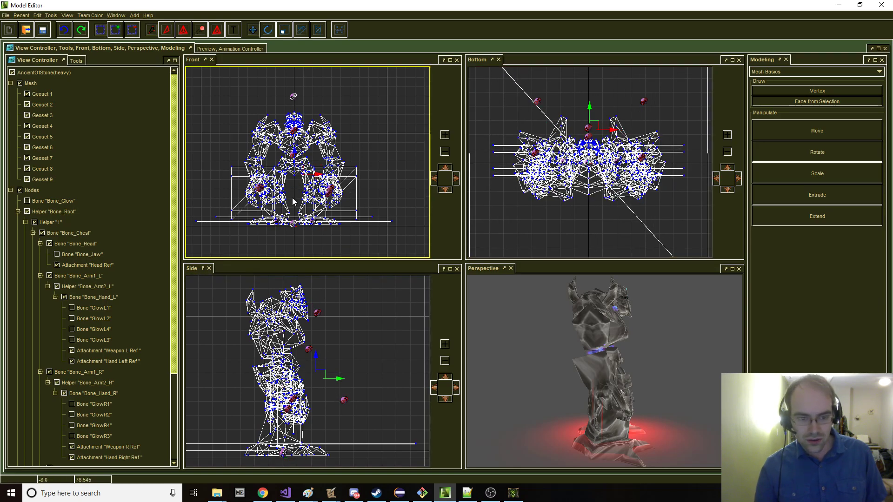
left_click_drag(312, 427, 312, 427, "ctrl")
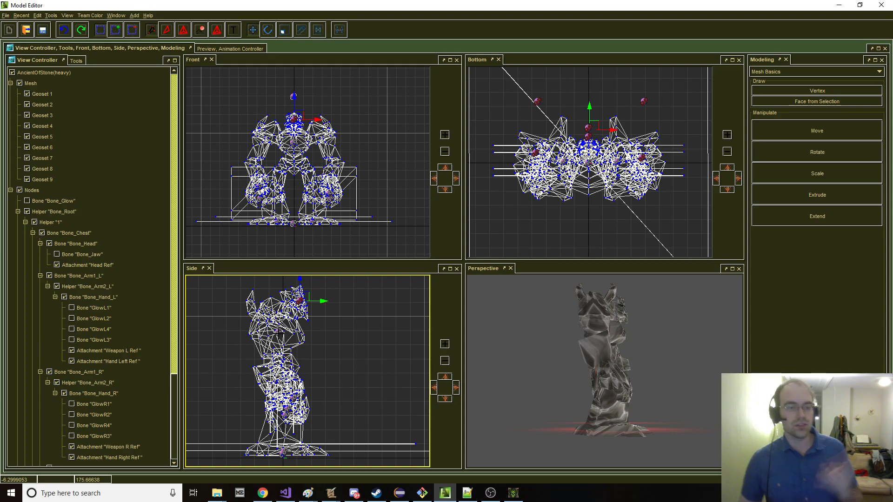
Save the model as a copy named AncientOfStone(heavy)_Attachments.mdx in the Requests folder
left_click(5, 16)
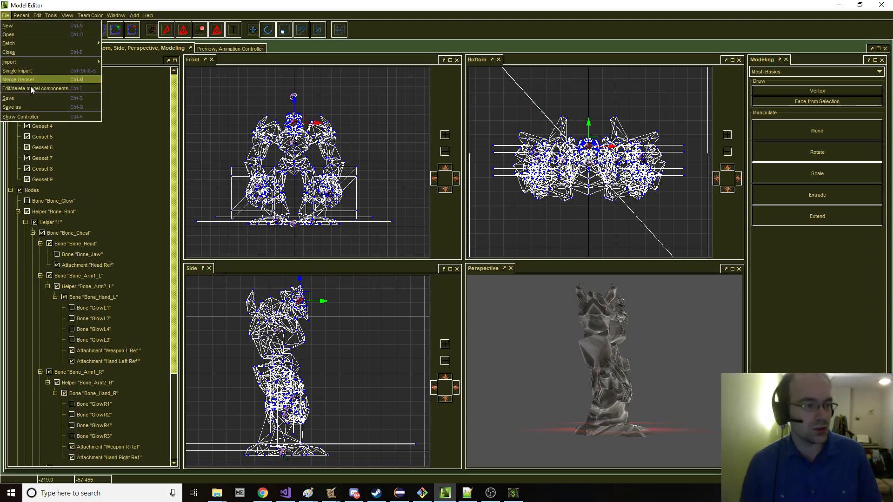
left_click(19, 106)
left_click(437, 291)
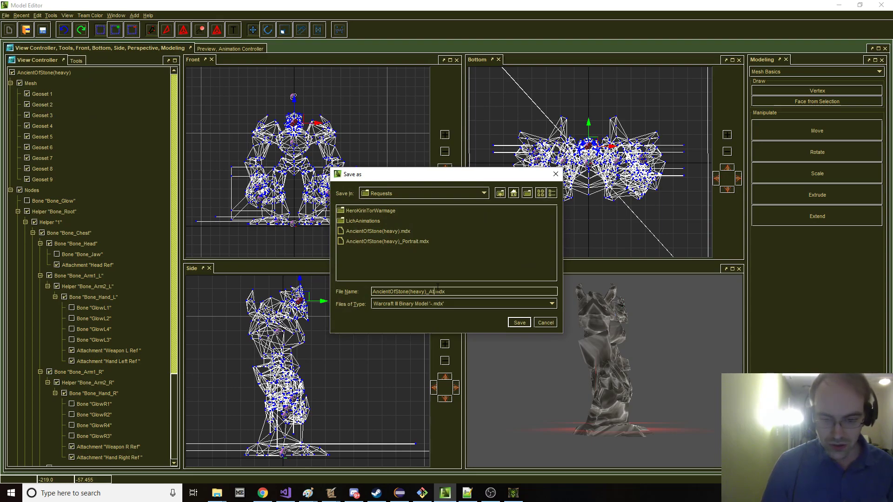
key("Return")
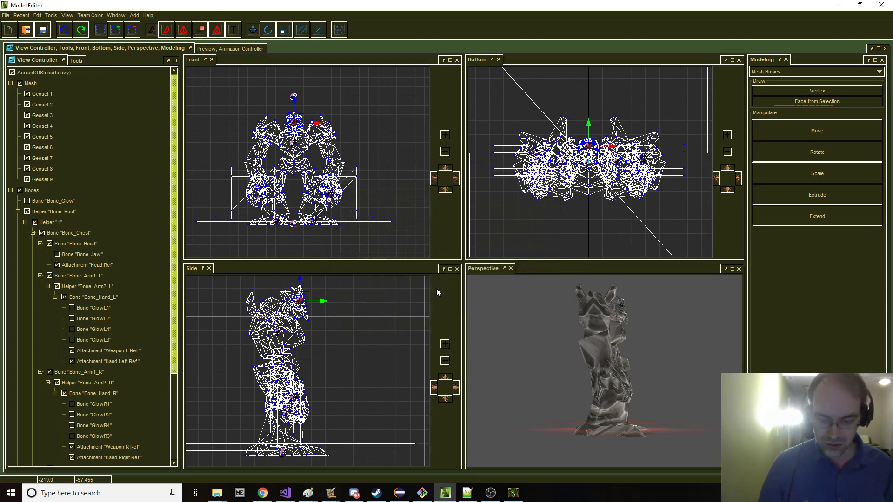
Switch to the Warcraft III World Editor with the QuickModelTest map and open its Import Manager
left_click(353, 493)
mouse_move(331, 493)
left_click(93, 453)
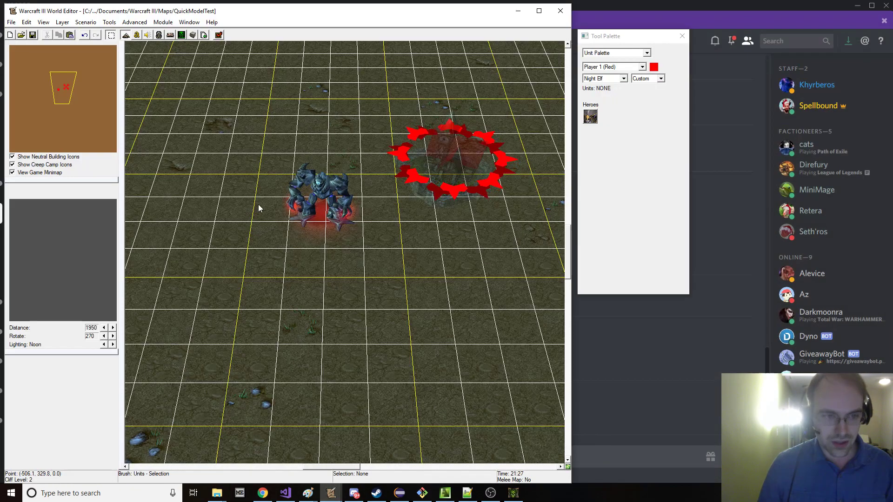
left_click(857, 5)
left_click(203, 35)
Import AncientOfStone(heavy)_Attachments.mdx from Documents\Warcraft\Models\Requests into the map
left_click(121, 110)
left_click(247, 213)
left_click(230, 125)
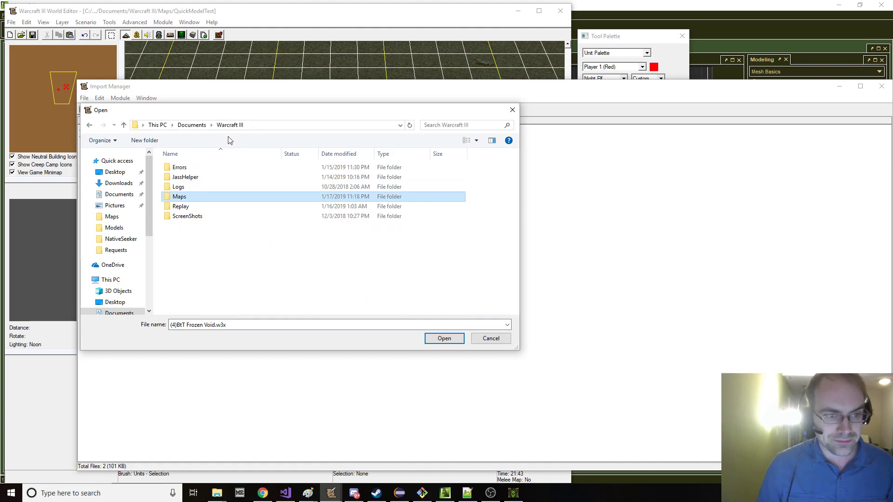
left_click(192, 126)
double_click(210, 299)
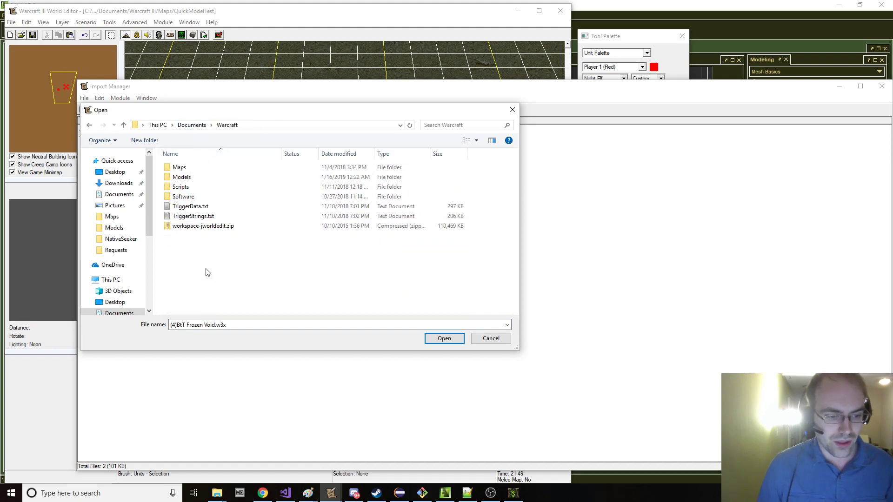
double_click(200, 177)
double_click(208, 185)
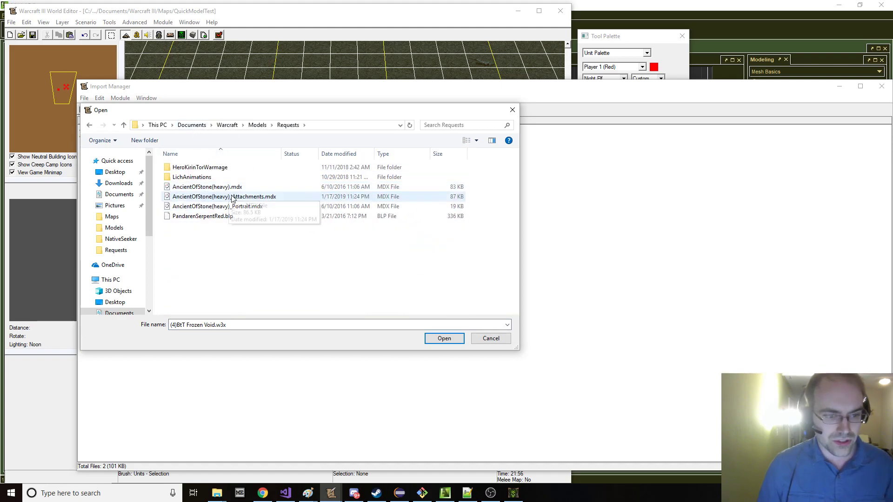
double_click(247, 195)
left_click(119, 109)
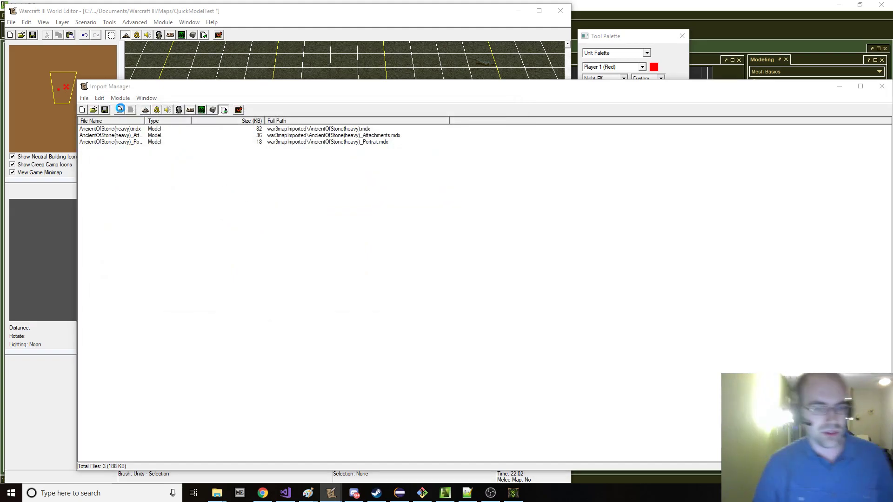
key("Escape")
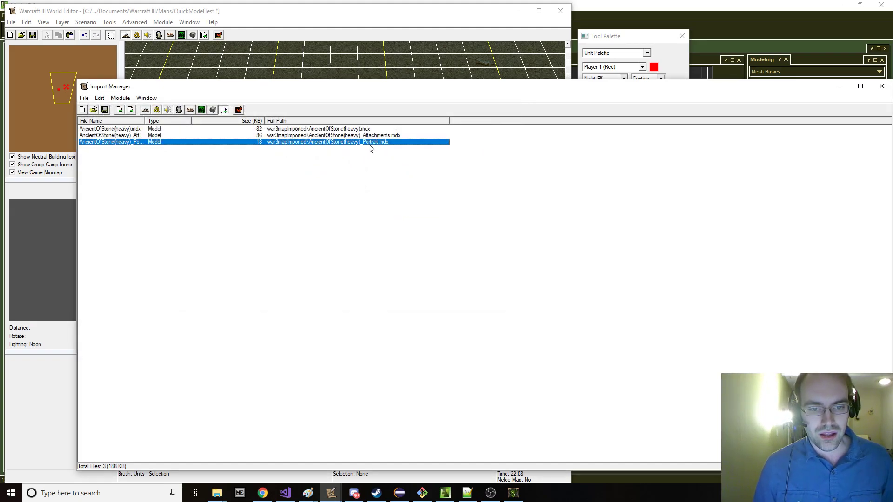
Give the imported portrait model the custom path war3mapImported\AncientOfStone(heavy)_Attachments_Portrait.mdx
double_click(370, 141)
left_click(495, 283)
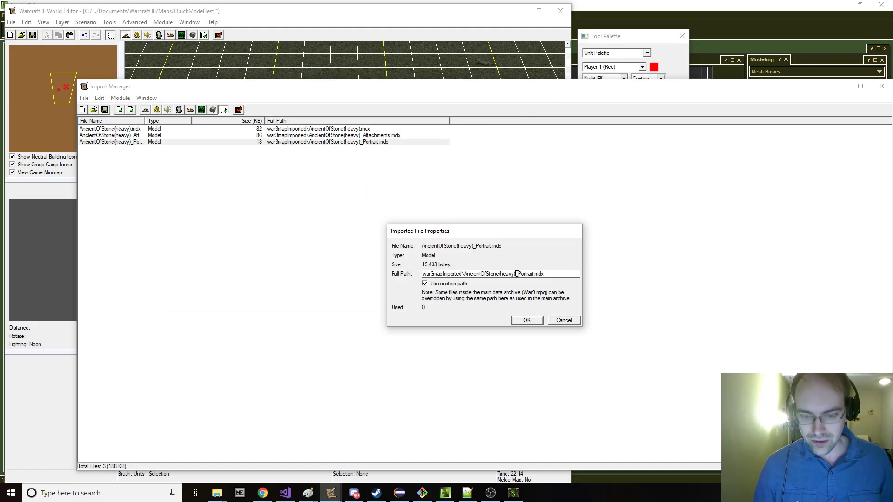
left_click(516, 274)
type("_Attachments_")
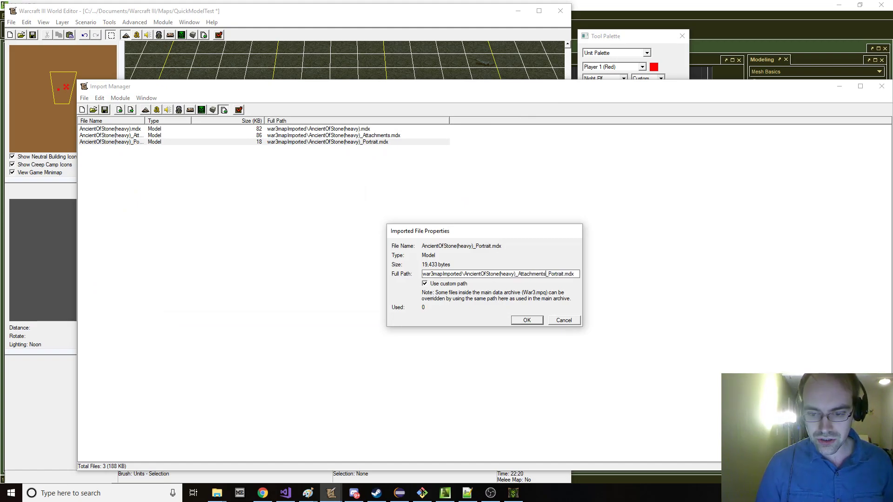
key("Return")
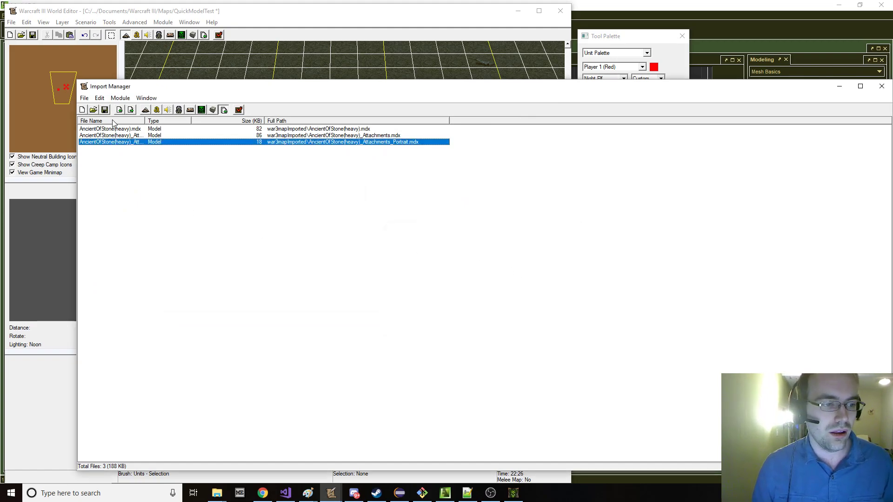
Save the map with the imported models and hide the terrain grid
left_click(106, 112)
key("Return")
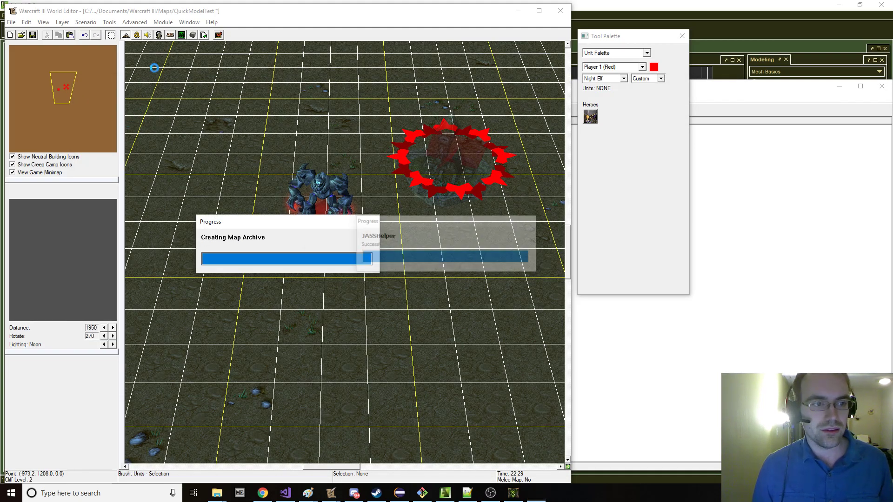
key("Return")
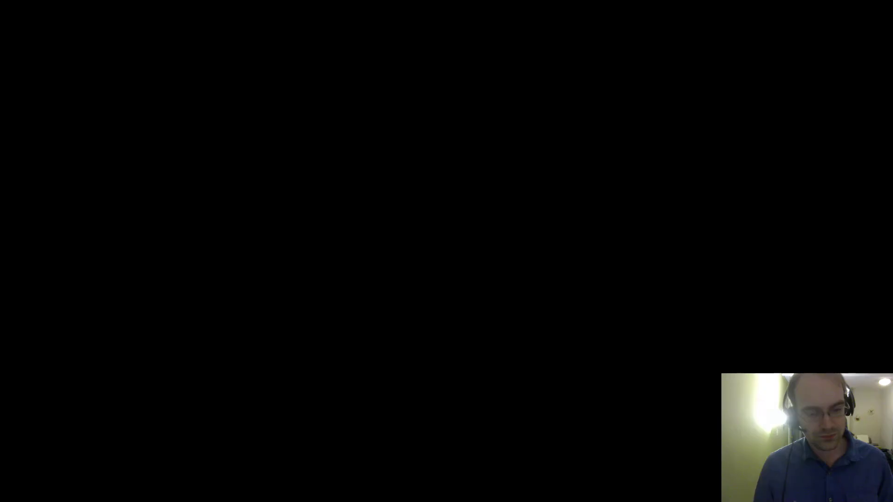
key("g")
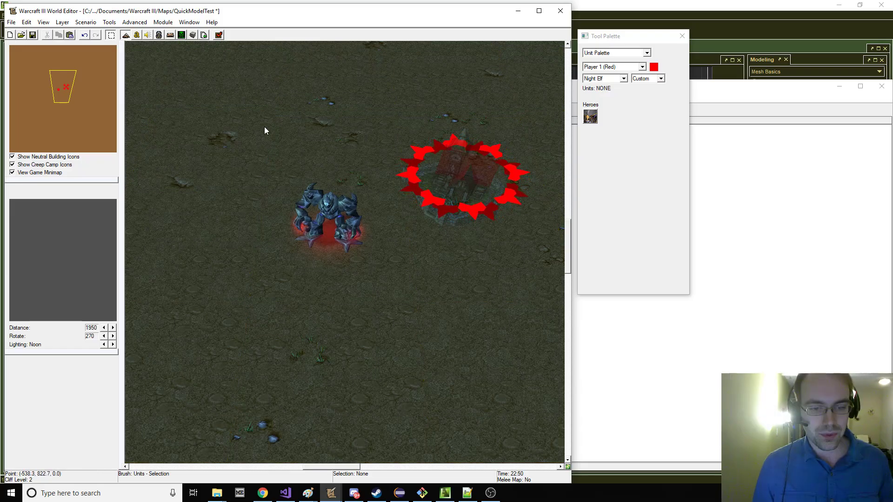
Place an Orb of Fire item on the ground beside the stone hero
left_click(642, 67)
left_click(611, 229)
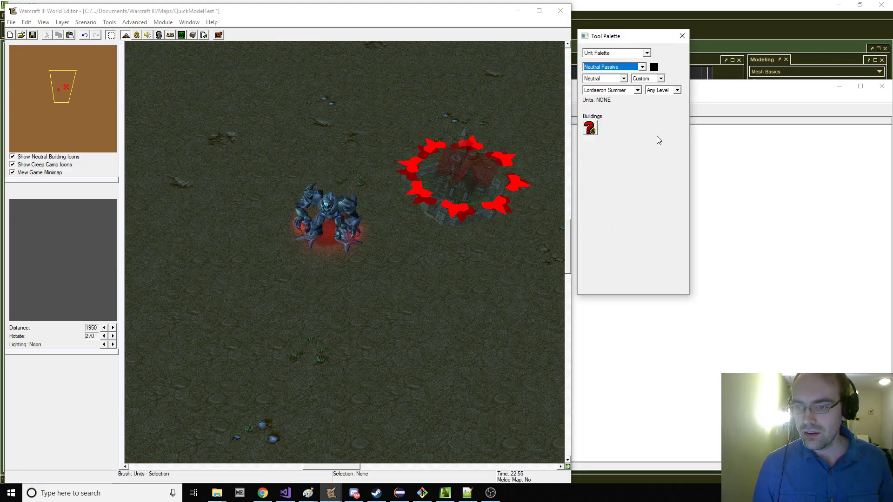
left_click(641, 67)
left_click(598, 233)
left_click_drag(672, 131, 636, 160)
left_click(664, 191)
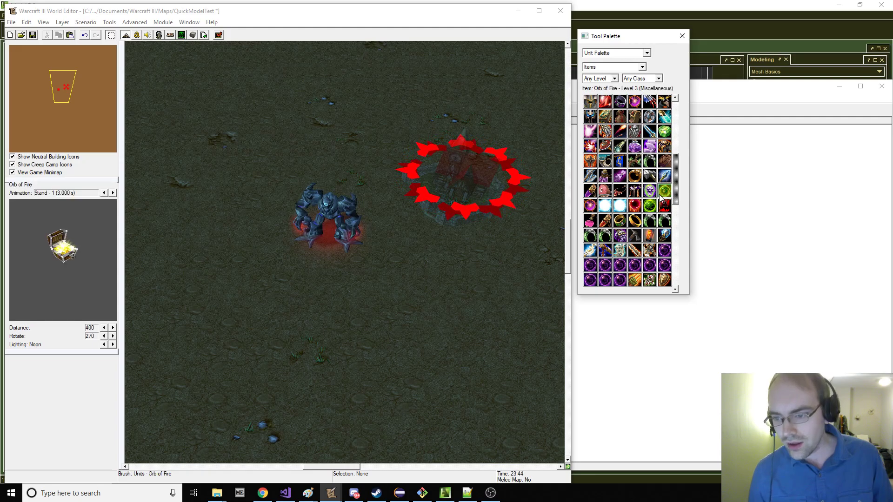
left_click(237, 259)
key("Escape")
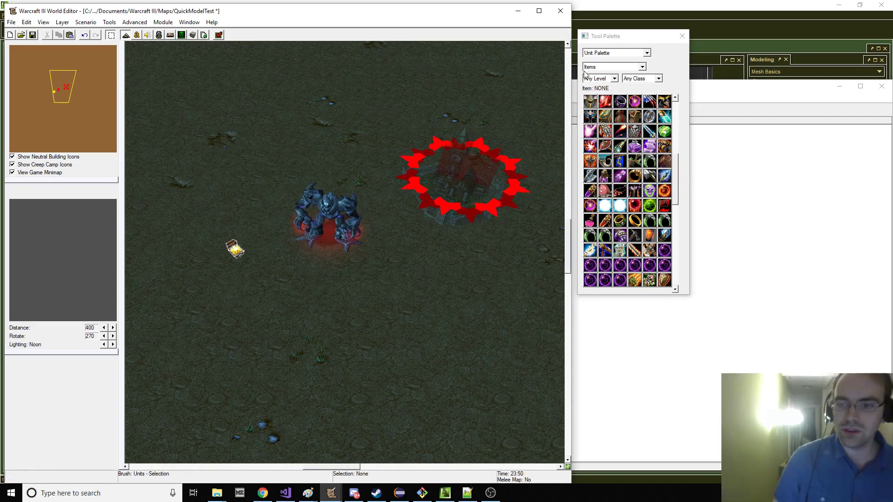
Place a Human melee Paladin for Player 1 (Red) on the terrain behind the item and the stone hero
left_click(641, 66)
left_click(604, 75)
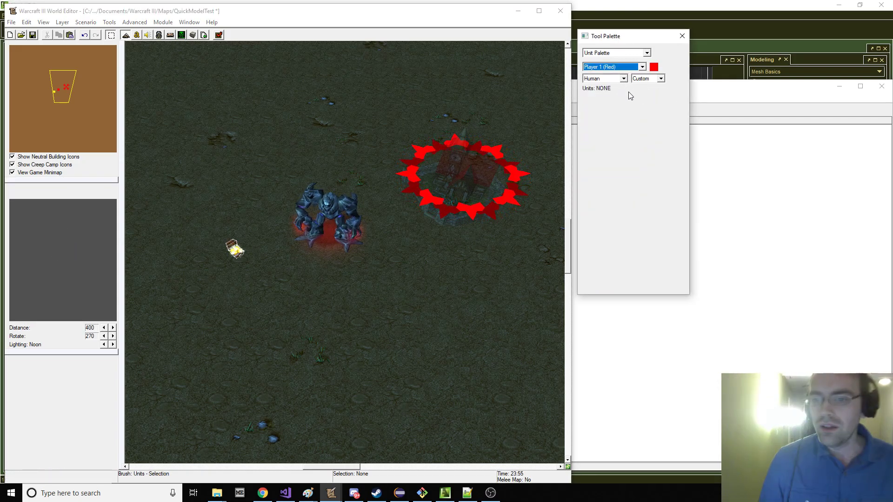
left_click(647, 79)
left_click(649, 89)
left_click(590, 146)
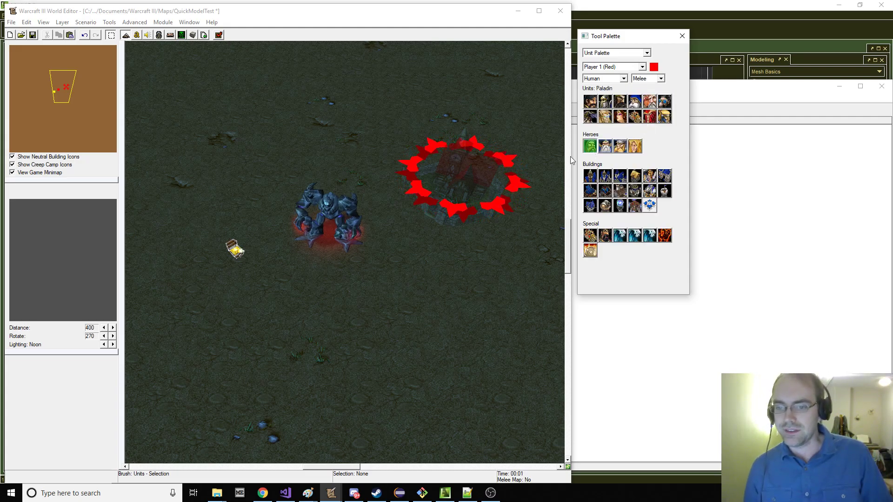
left_click(225, 160)
key("Escape")
Set the Paladin's Devotion Aura to level 1 and move him farther away from the stone hero
left_click(225, 154)
double_click(225, 154)
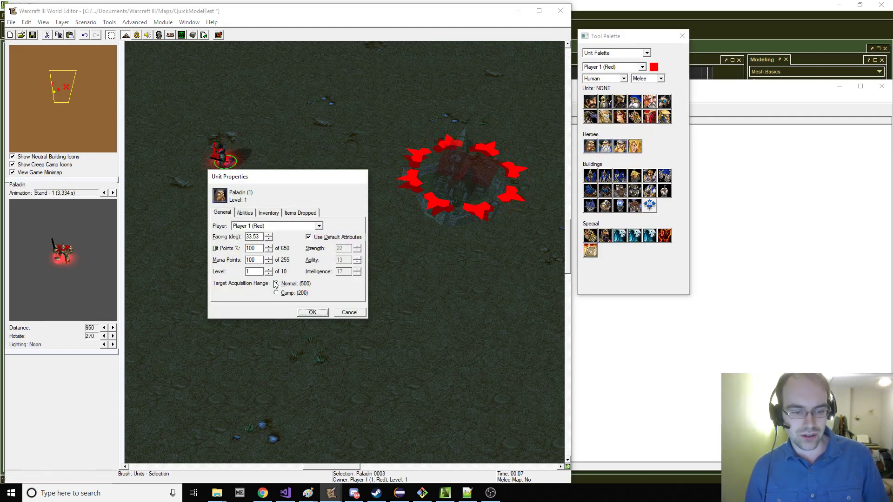
left_click(244, 212)
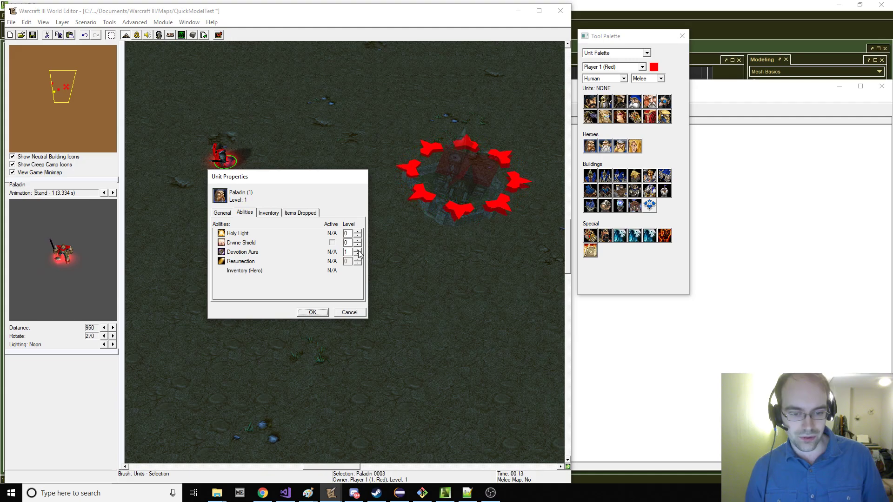
left_click(309, 312)
right_click_drag(310, 238, 201, 228)
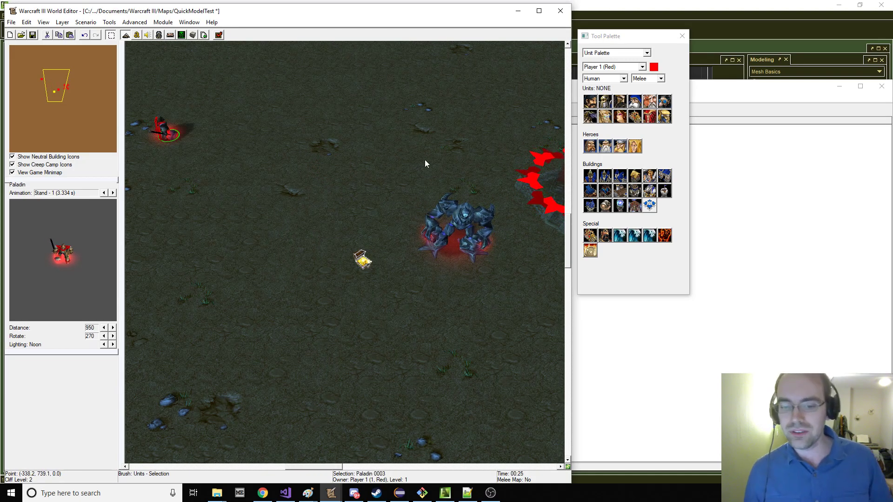
Place a Cloak of Flames item near the Orb of Fire, beside the stone hero
key("Right")
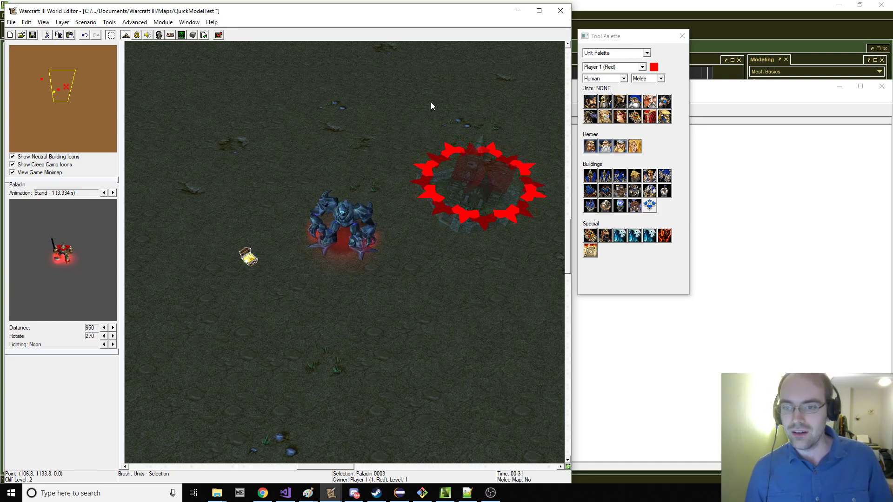
left_click(613, 66)
left_click(602, 230)
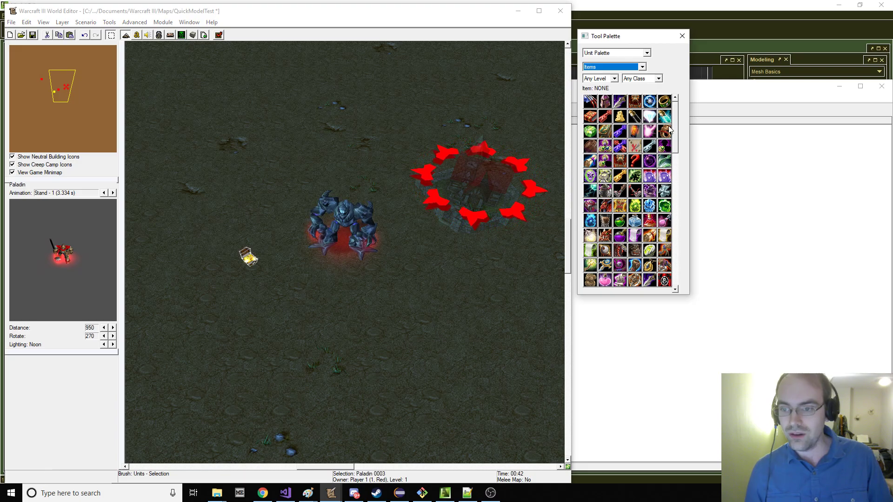
left_click_drag(676, 114, 675, 216)
left_click(604, 205)
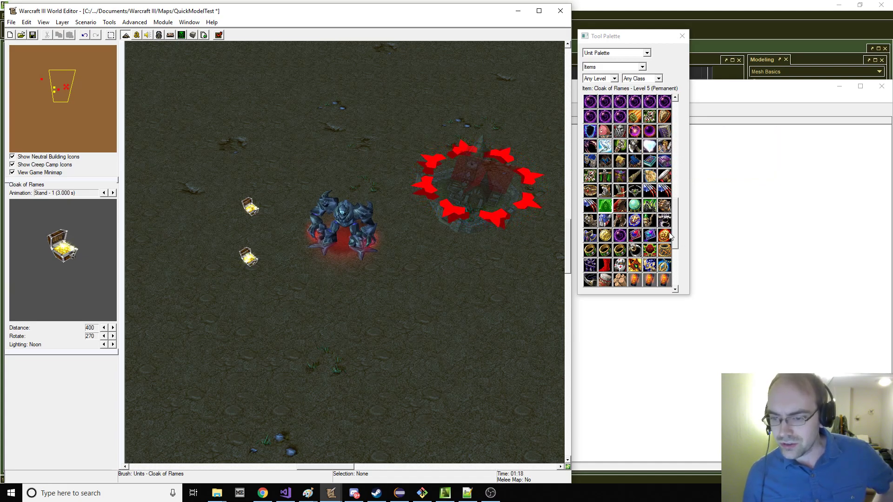
Set the unit palette to Player 1 (Red) and duplicate the custom Warden hero in the Object Editor
left_click(605, 67)
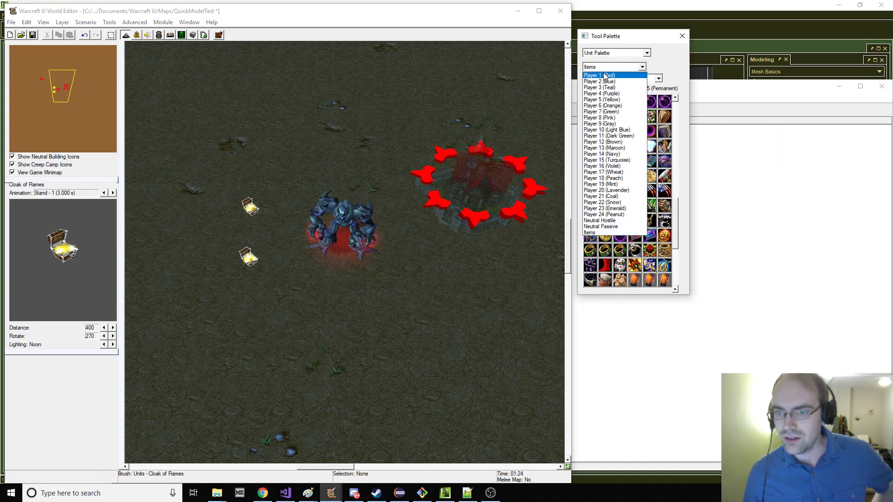
left_click(605, 75)
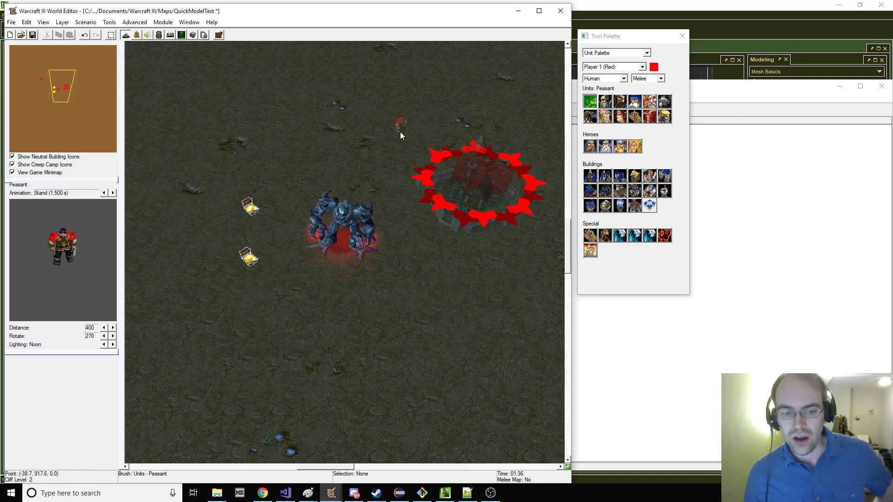
left_click(159, 34)
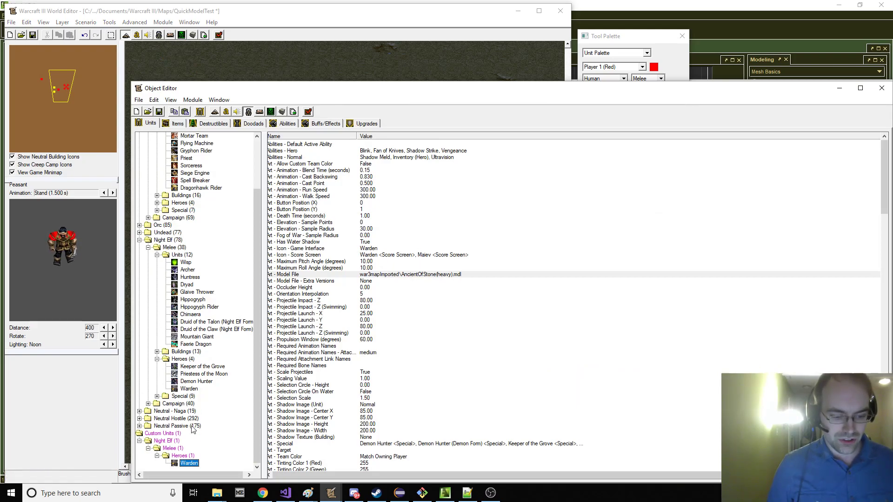
key("ctrl+v")
Add the Permanent Immolation (Neutral Hostile 2) ability to the normal abilities of the first custom Warden
double_click(421, 157)
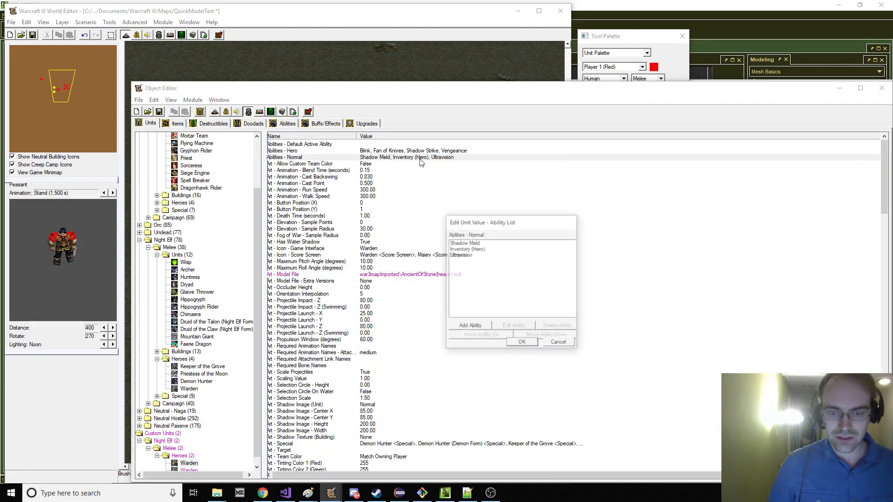
left_click(470, 327)
left_click_drag(680, 216, 690, 312)
left_click(623, 247)
left_click(633, 393)
left_click(523, 343)
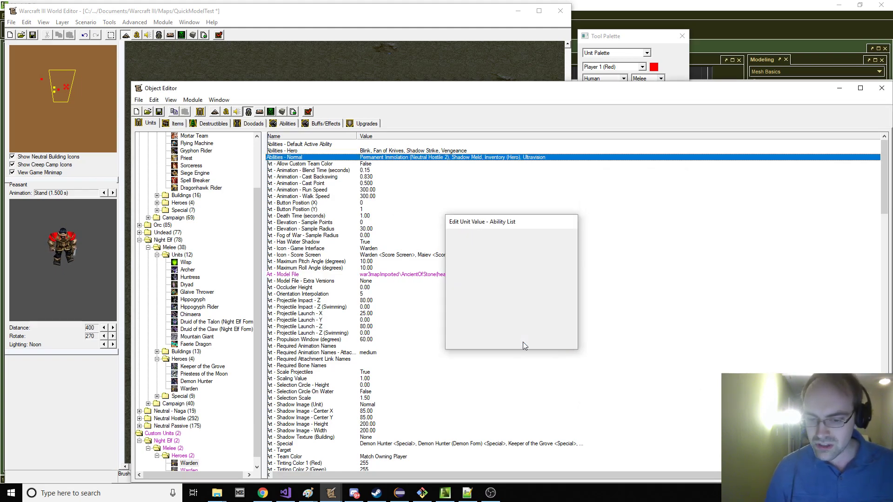
Show the custom Night Elf units in the map's unit palette and choose the first Warden hero for placement
left_click(112, 213)
right_click(353, 168)
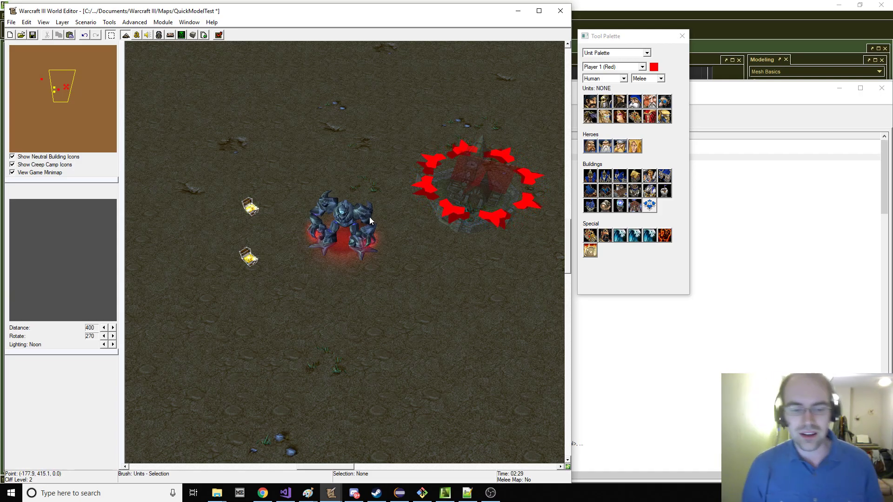
left_click(350, 204)
left_click(661, 78)
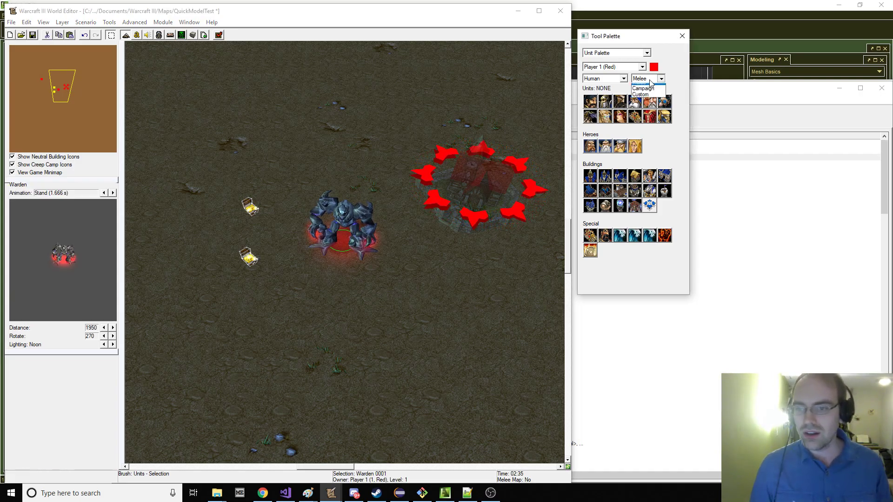
left_click(644, 99)
left_click(623, 78)
left_click(602, 102)
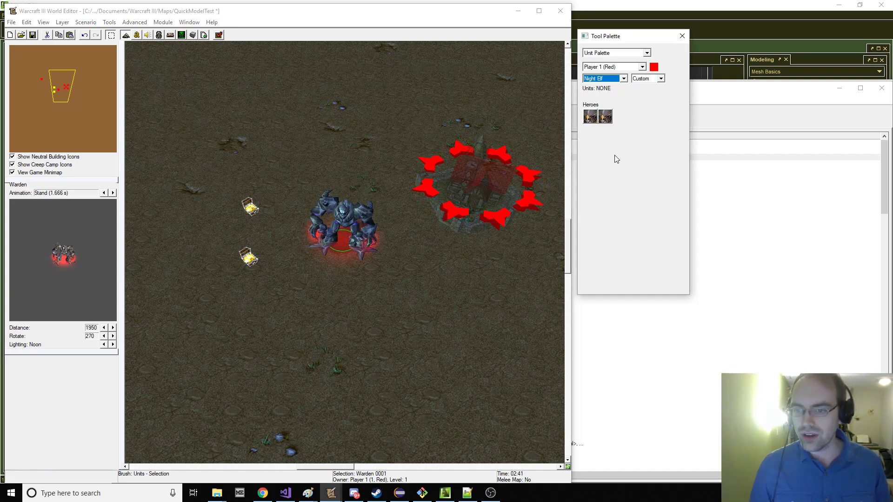
left_click(590, 118)
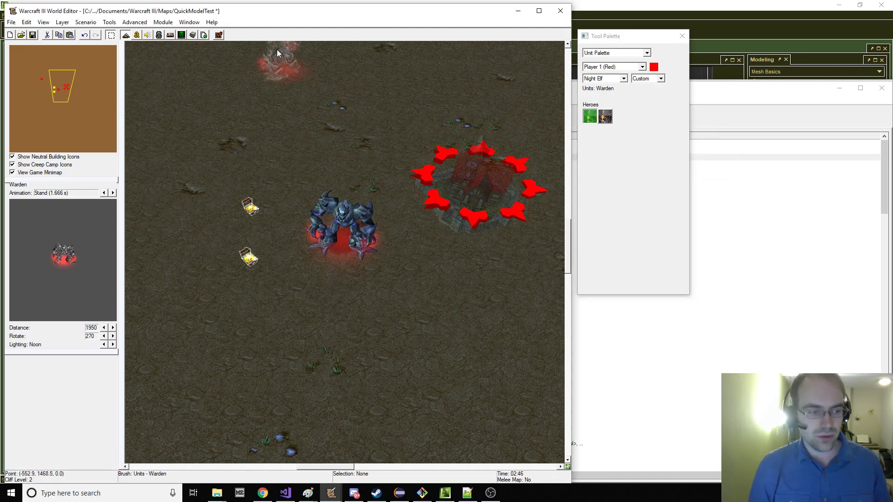
Rename the custom Warden that has Permanent Immolation to Immolated
left_click(158, 35)
scroll(378, 239, "down", 20)
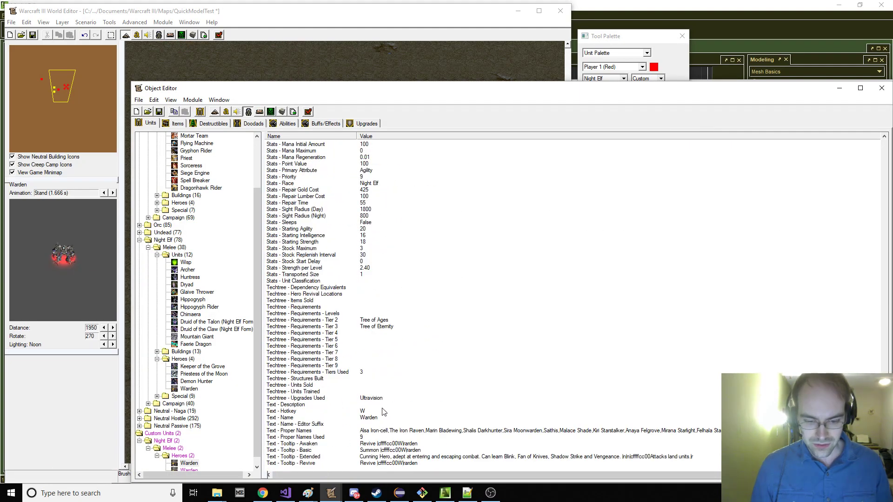
double_click(373, 418)
type("Immolated")
key("Return")
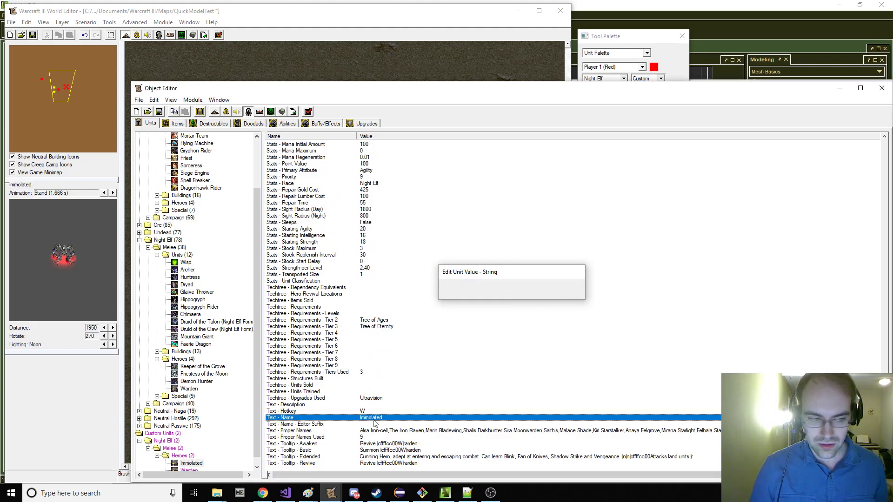
Place the Immolated hero on the map and move it behind the existing stone hero
key("F3")
key("space")
left_click(351, 224)
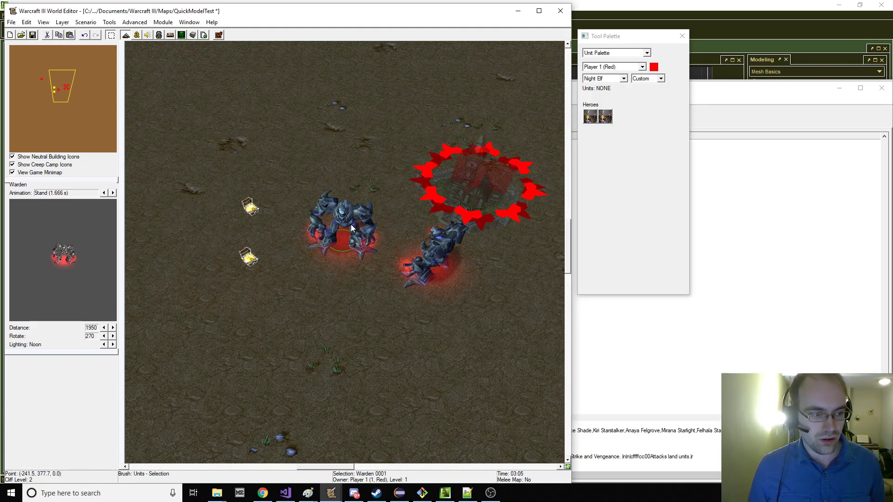
left_click(432, 263)
left_click_drag(336, 158, 343, 131)
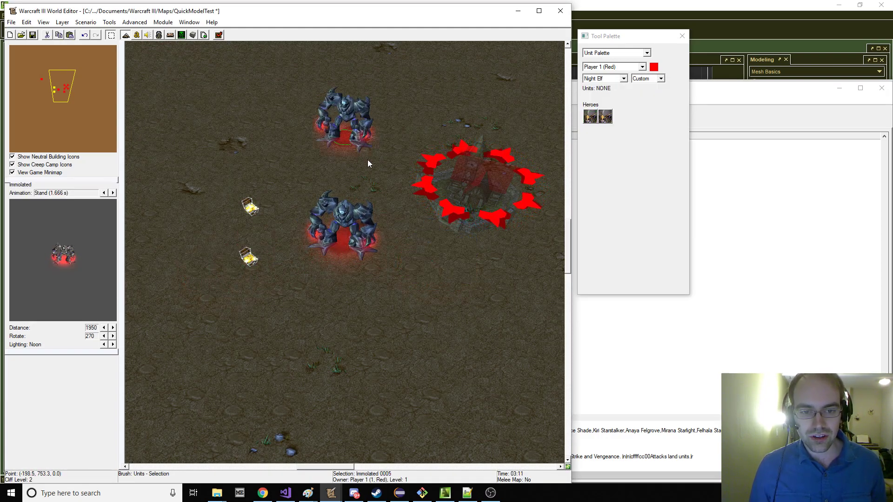
left_click(365, 157)
Place a melee Druid of the Claw (Night Elf Form) in front of the town hall and review its abilities
right_click_drag(517, 127, 333, 135)
left_click(642, 79)
left_click(641, 86)
left_click(619, 116)
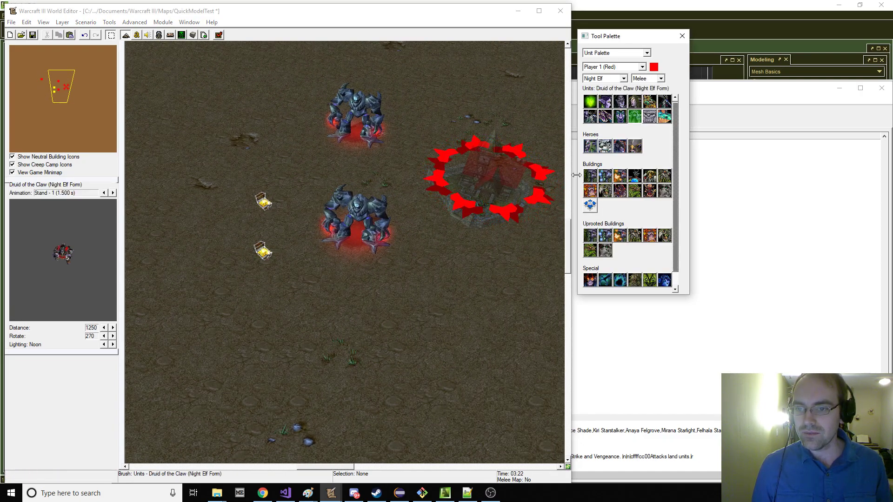
left_click(481, 255)
right_click(481, 256)
double_click(481, 256)
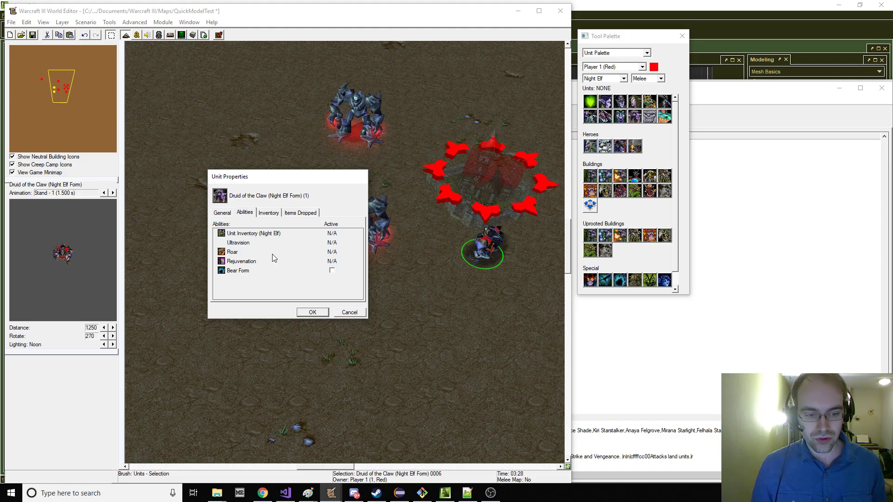
key("Escape")
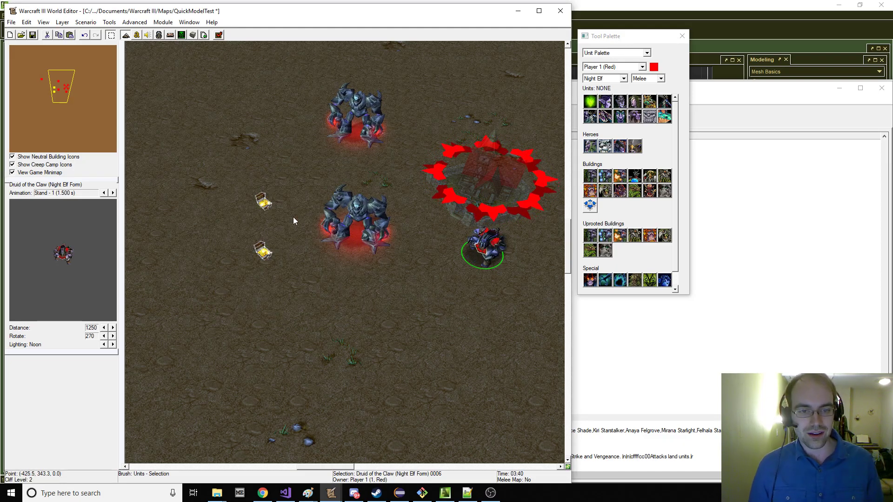
Save the QuickModelTest map and launch it as a test game
left_click(32, 35)
key("Return")
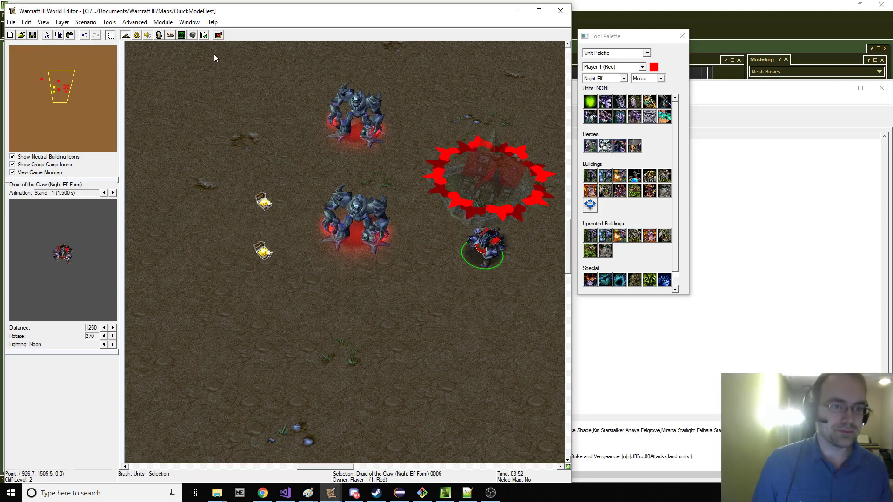
left_click(219, 35)
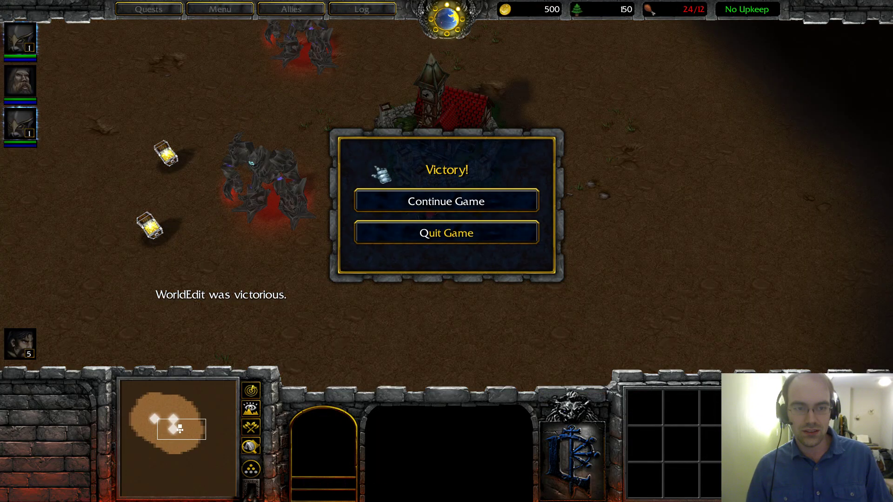
Continue past the victory dialog, select the Immolated hero to examine its immolation effect, and quit the test game
left_click(398, 202)
left_click(280, 124)
key("Left")
right_click(376, 229)
right_click(381, 135)
right_click(372, 168)
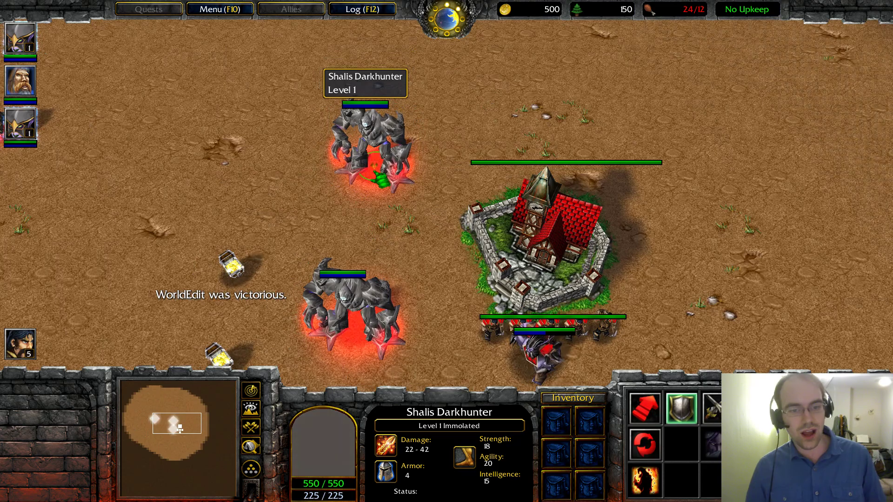
key("space")
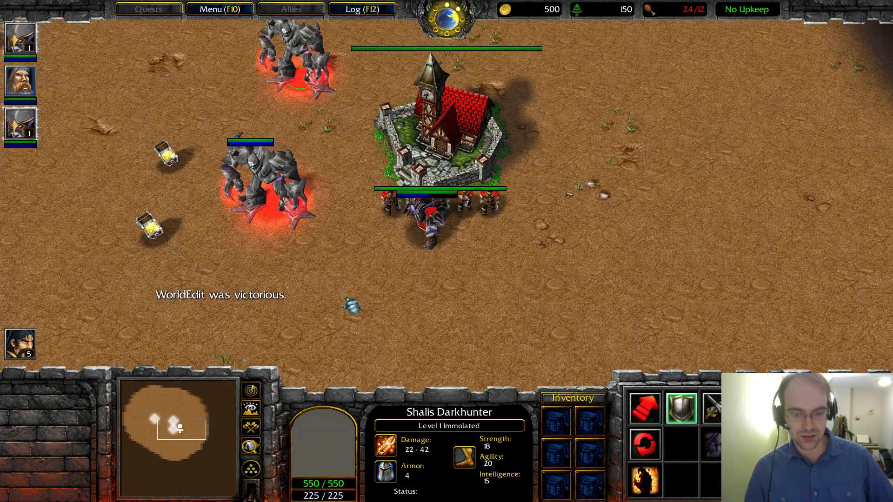
key("alt+F4")
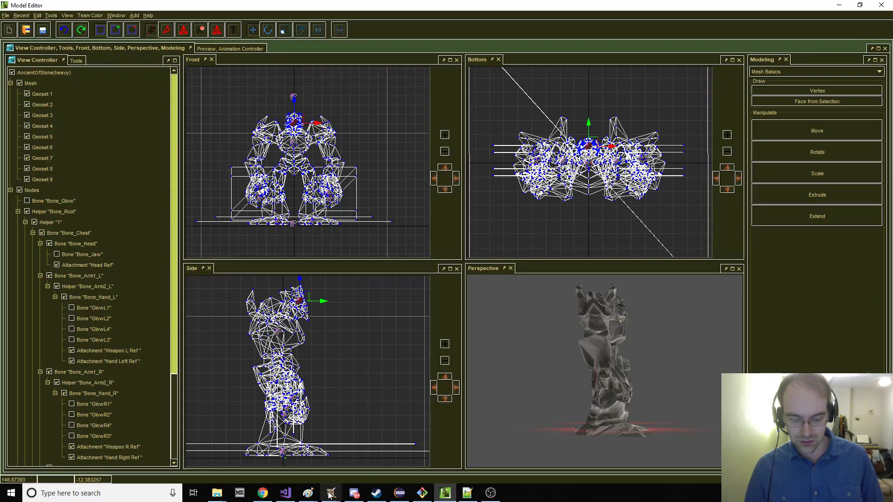
Set the Immolated hero's model file to war3mapImported\AncientOfStone(heavy)_Attachments.mdl in the Object Editor
mouse_move(328, 494)
left_click(428, 451)
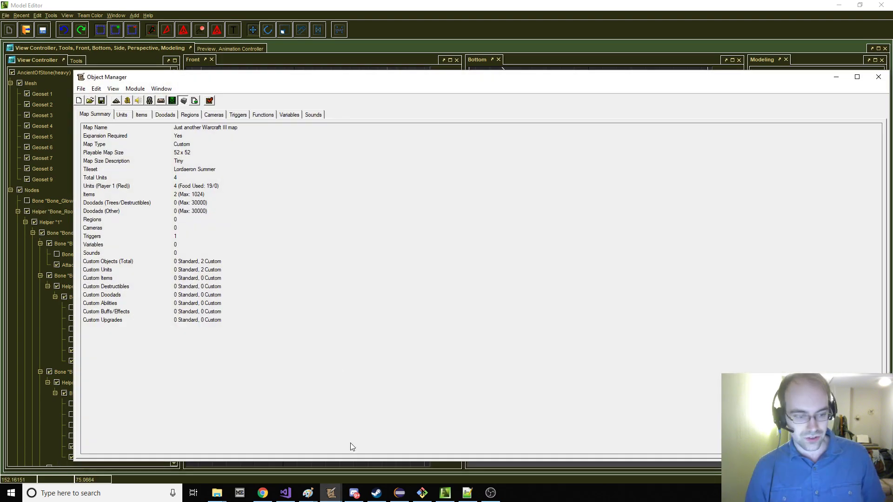
left_click(530, 448)
left_click(411, 300)
scroll(411, 301, "up", 20)
scroll(420, 292, "up", 15)
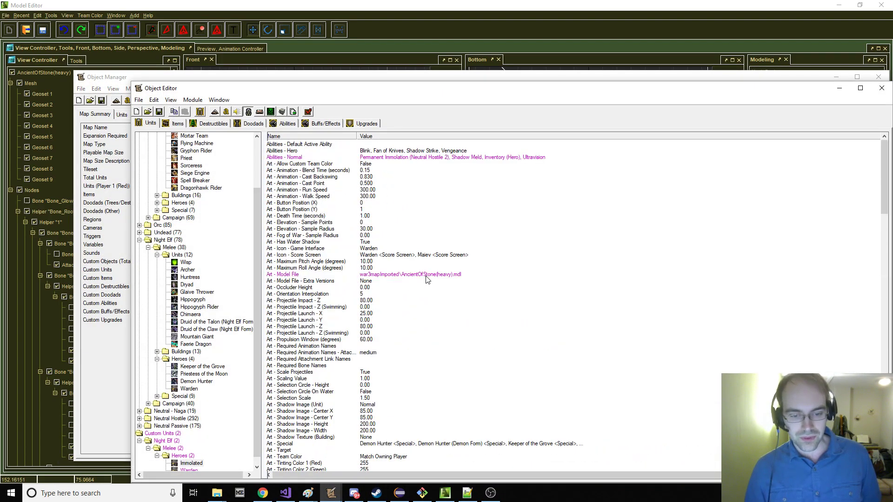
double_click(425, 276)
left_click(455, 290)
left_click(476, 304)
key("Return")
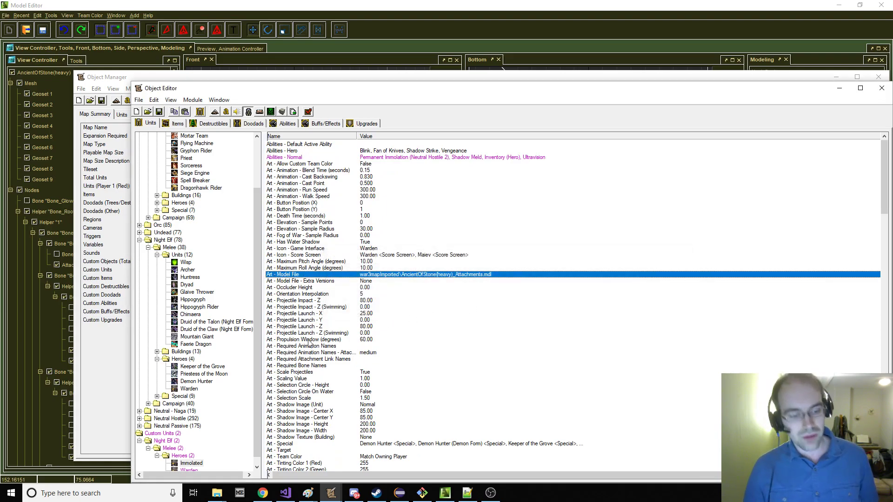
Give the custom Warden the same war3mapImported\AncientOfStone(heavy)_Attachments.mdl model file
left_click(249, 403)
scroll(240, 417, "down", 1)
left_click(189, 464)
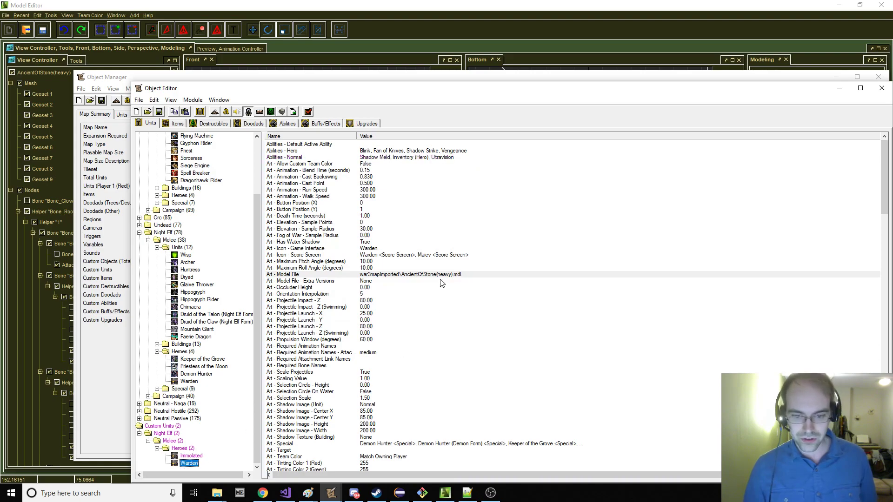
left_click(441, 276)
Save the map, run a test game to check the two heroes' new model, and exit the game
left_click(163, 112)
key("Return")
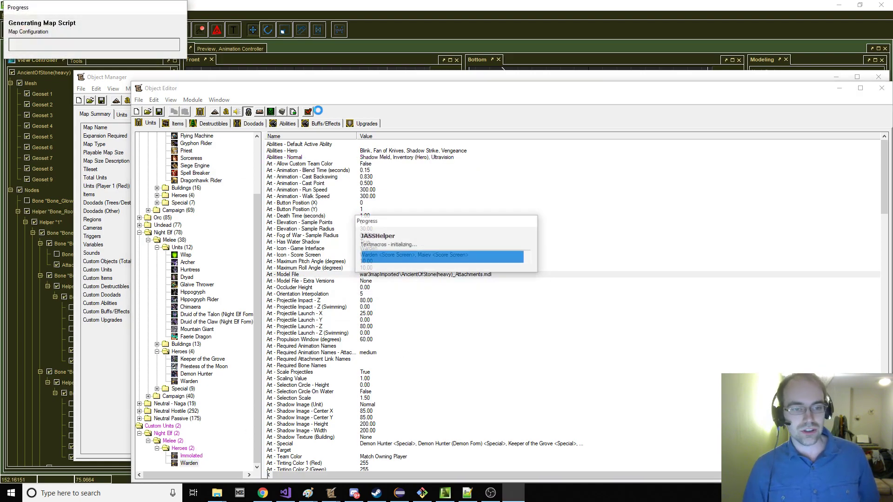
left_click(307, 112)
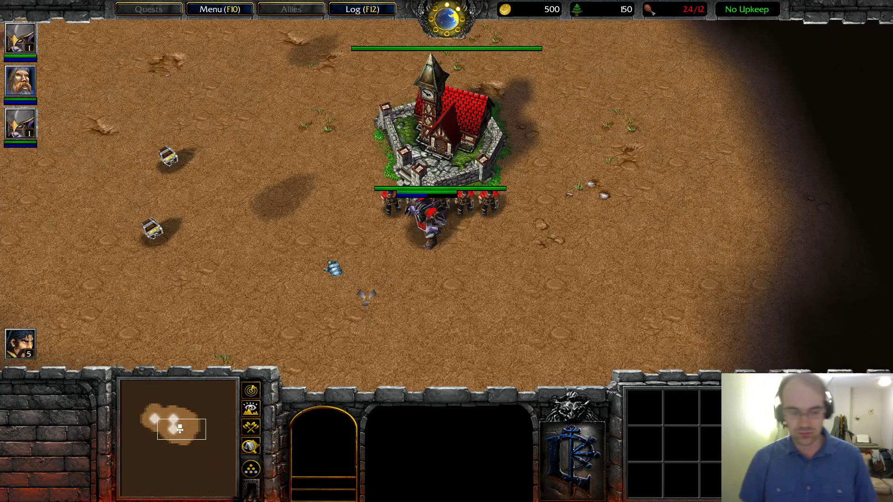
key("alt+q")
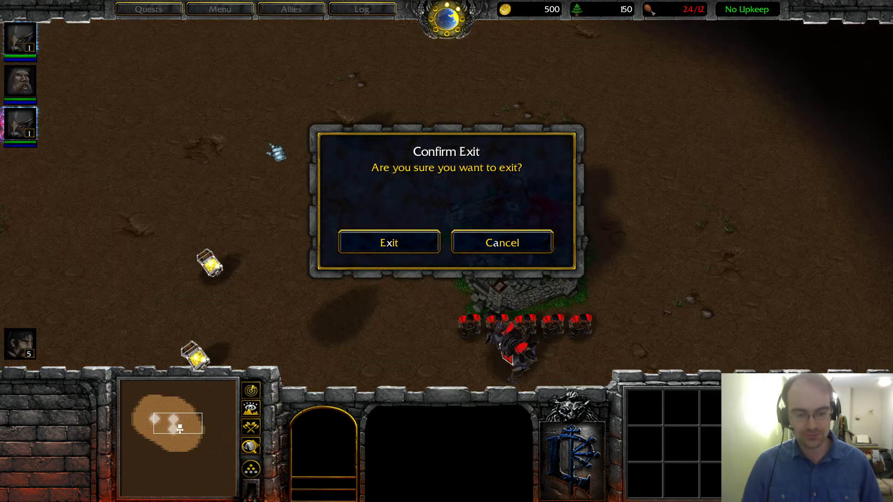
key("x")
Re-import AncientOfStone(heavy)_Attachments.mdx from the Requests folder for the map's imported attachments model and save the map
left_click(331, 493)
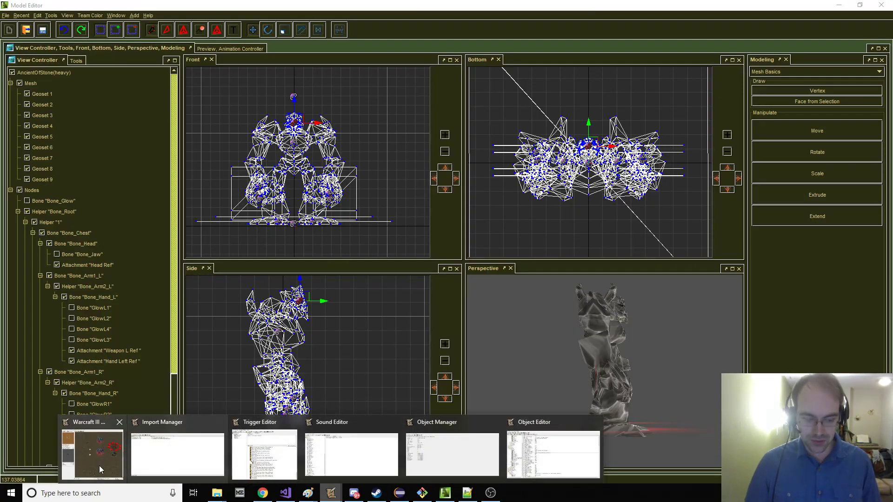
left_click(105, 458)
left_click(203, 35)
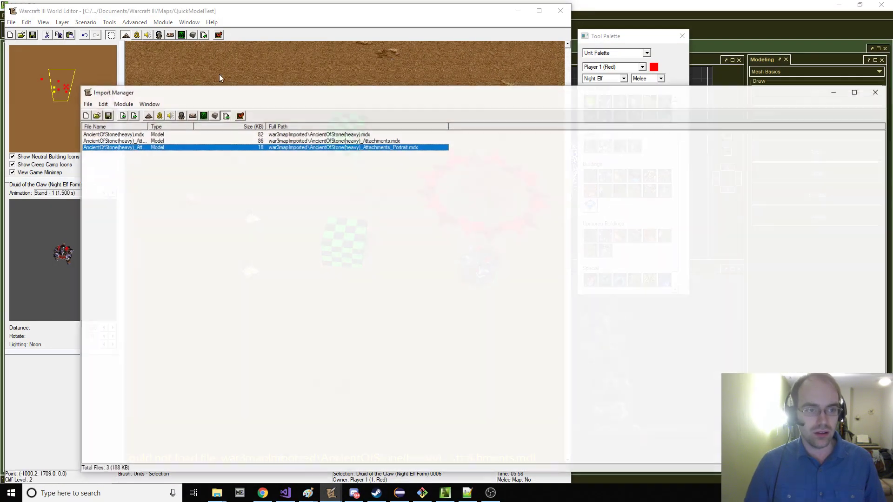
right_click(141, 135)
left_click(172, 198)
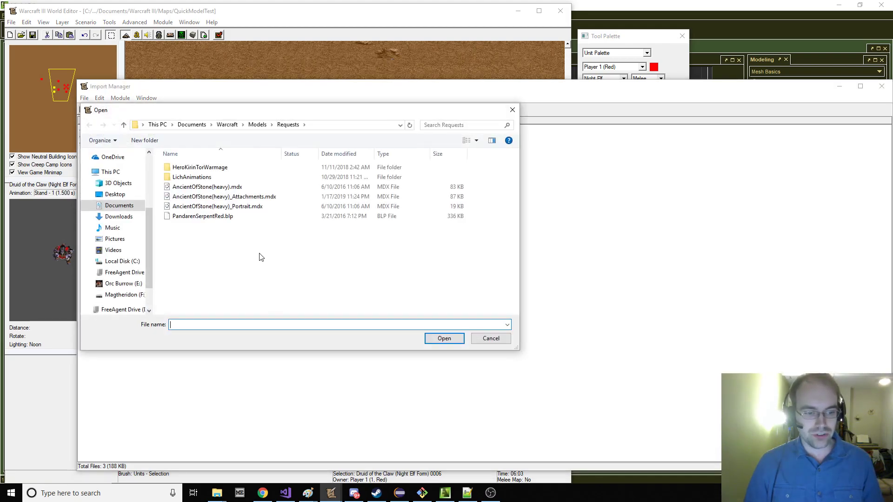
double_click(209, 195)
left_click(105, 110)
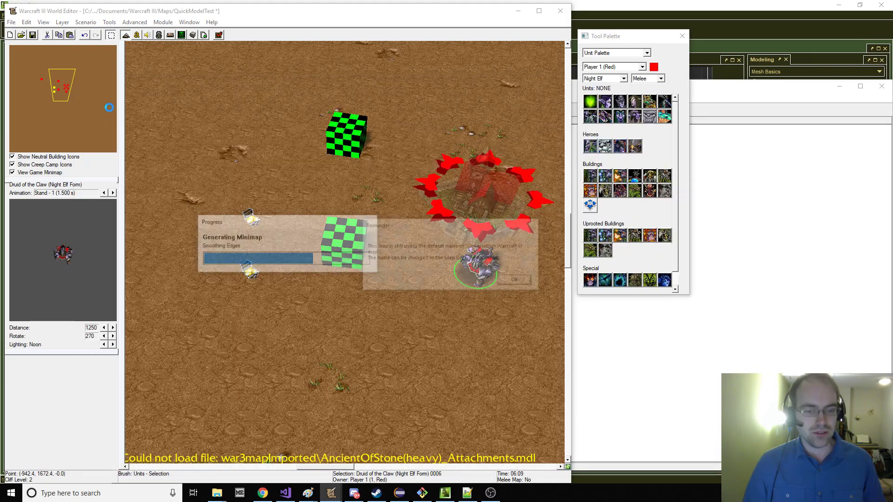
Test the map again, continue past the victory dialog, and move the Immolated hero to inspect its attached effects
left_click(219, 36)
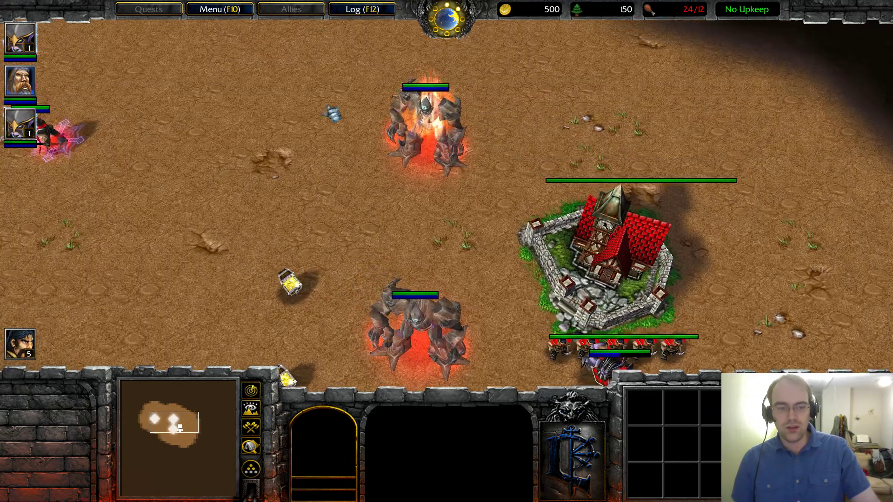
left_click(409, 173)
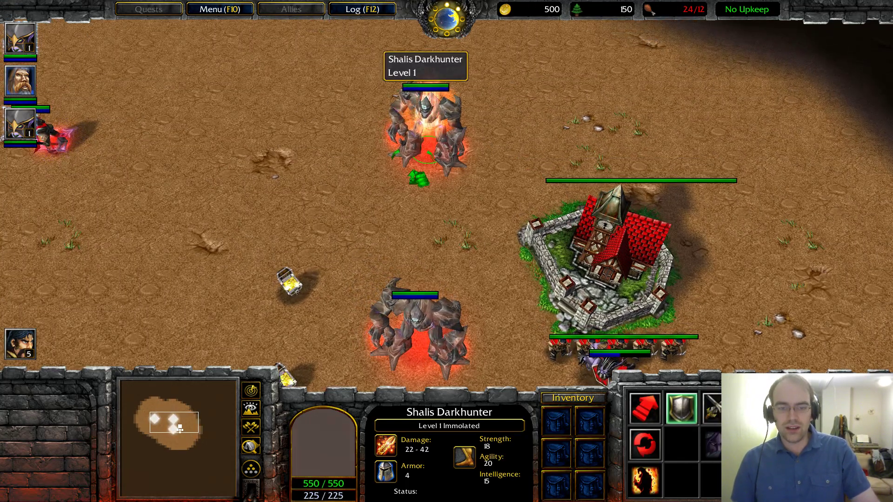
right_click(443, 178)
left_click(435, 198)
right_click(383, 143)
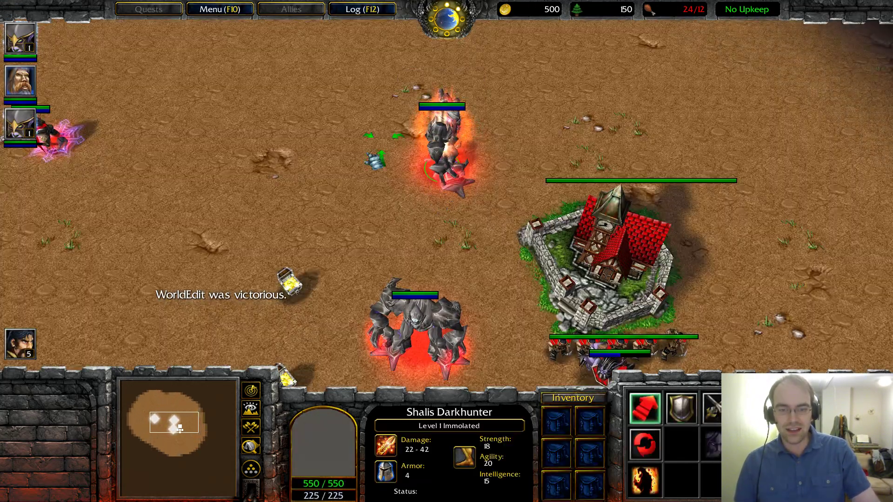
Move the Immolated hero around, and have the Warden pick up the treasure chest item
right_click(361, 158)
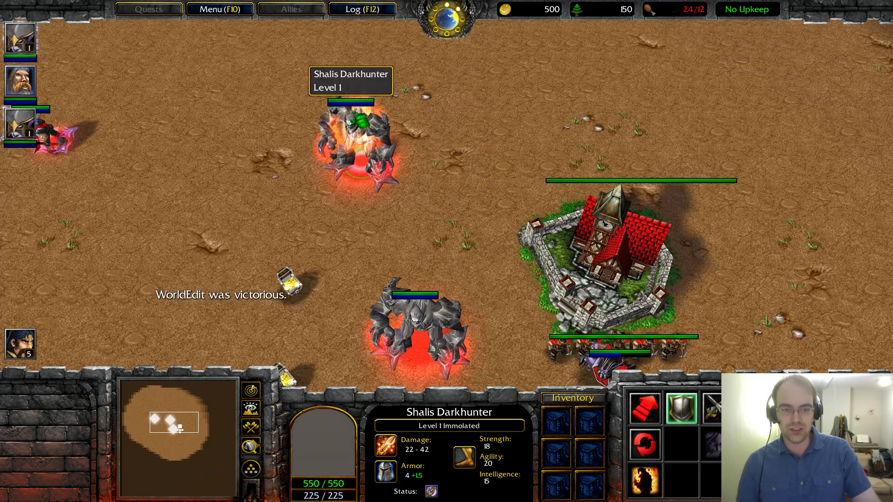
right_click(455, 126)
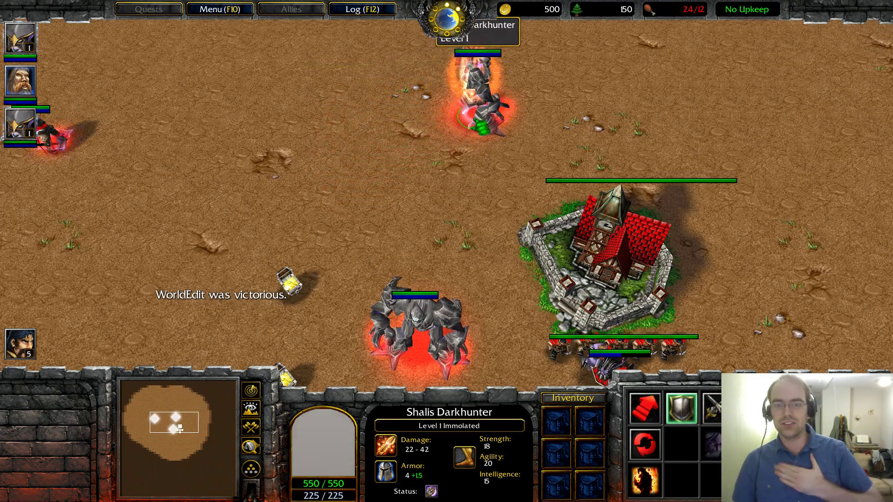
left_click(408, 279)
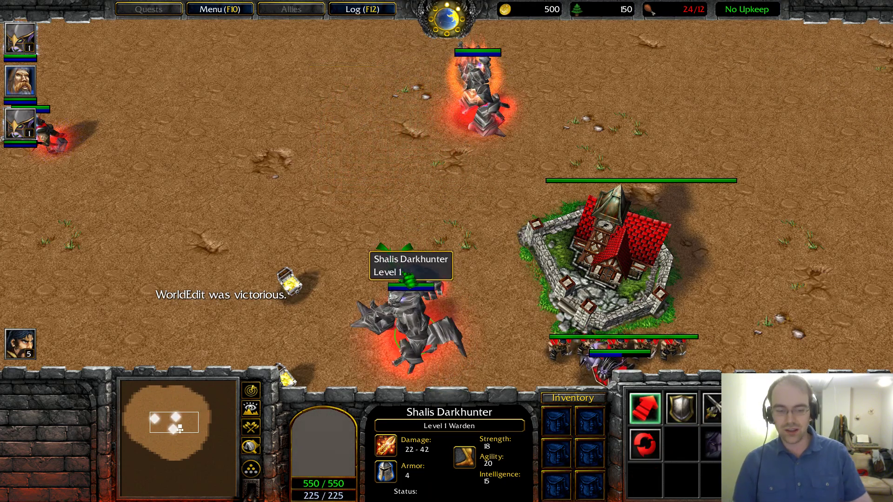
right_click(289, 282)
mouse_move(406, 498)
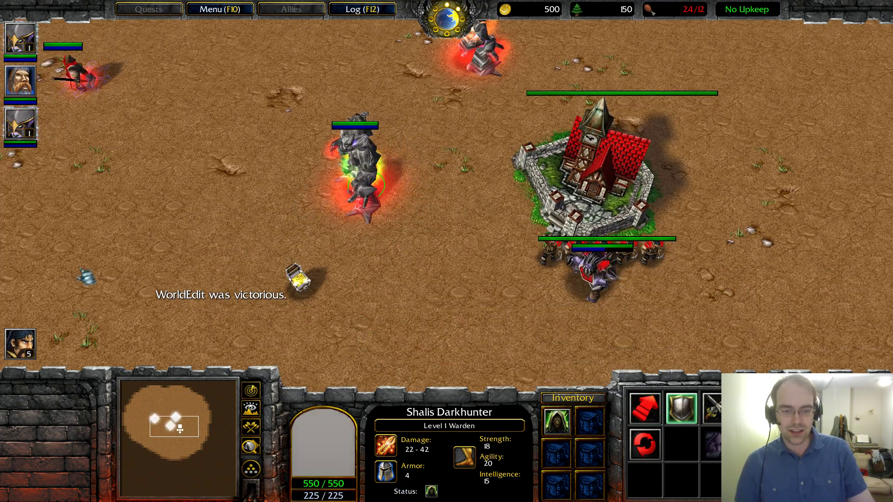
Walk the Warden around the open ground and inspect the carried item's effect on its model up close
key("Left")
right_click(433, 253)
scroll(425, 261, "up", 3)
right_click(311, 223)
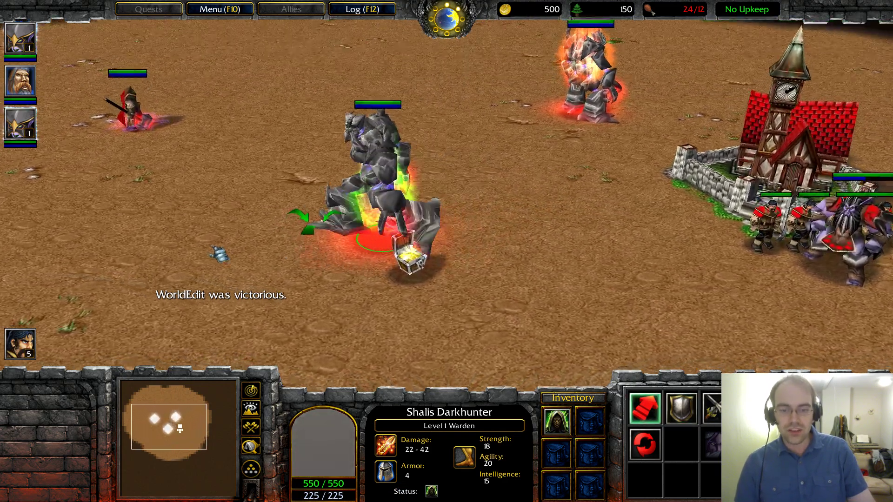
right_click(260, 318)
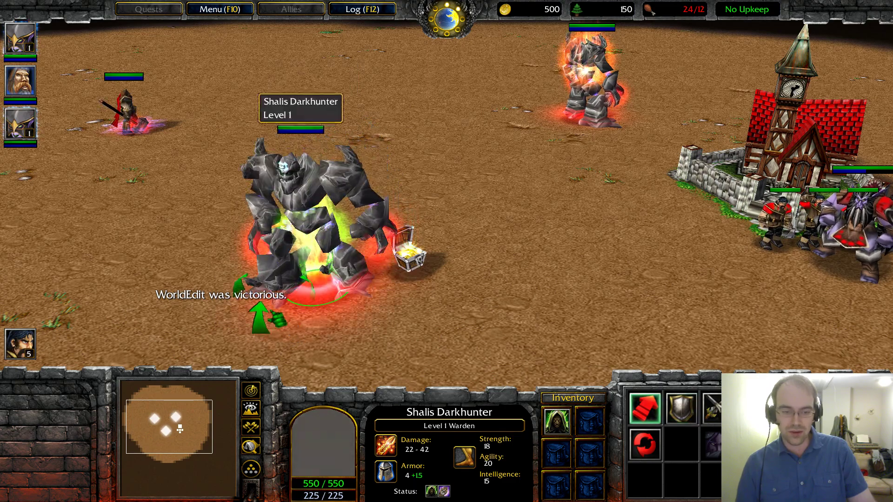
scroll(300, 297, "down", 5)
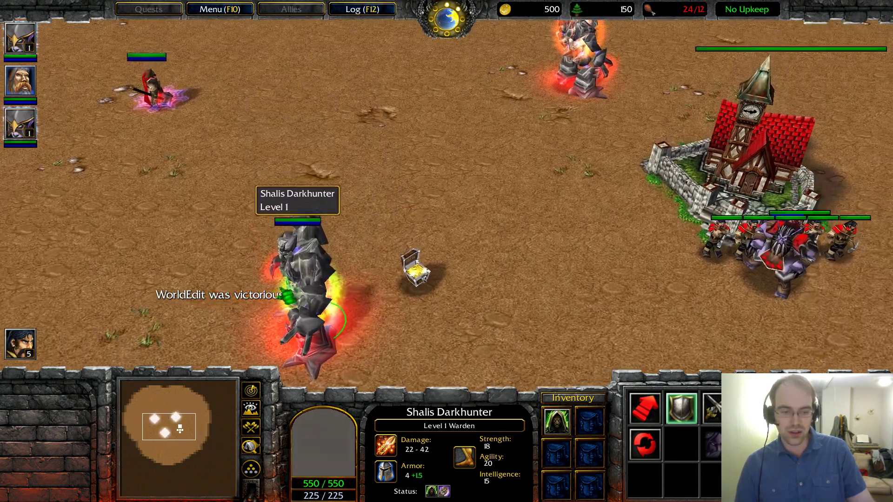
right_click(361, 243)
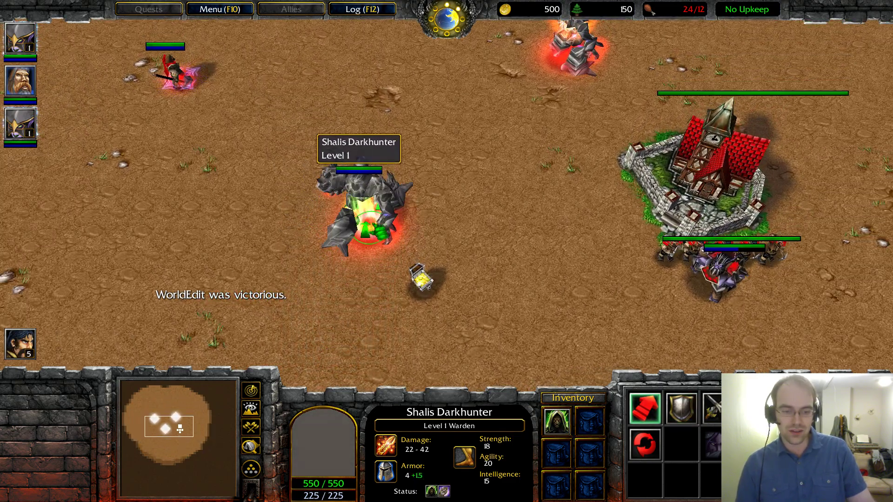
Walk the Paladin toward the two stone heroes and back to compare how its aura effect sits on the models
left_click(179, 75)
key("p")
left_click(475, 112)
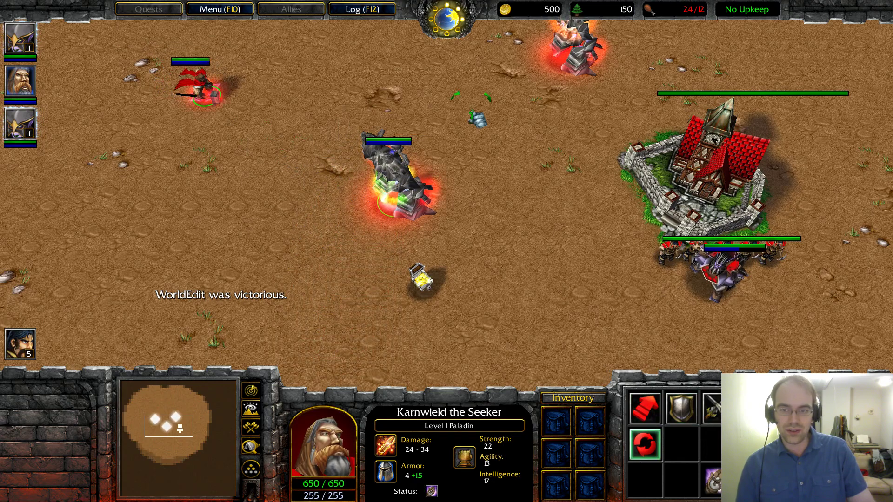
key("Up")
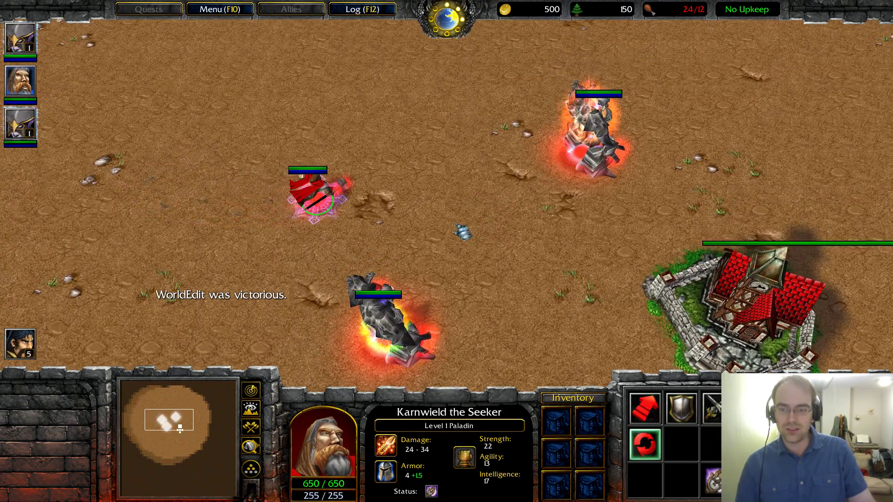
scroll(454, 224, "up", 5)
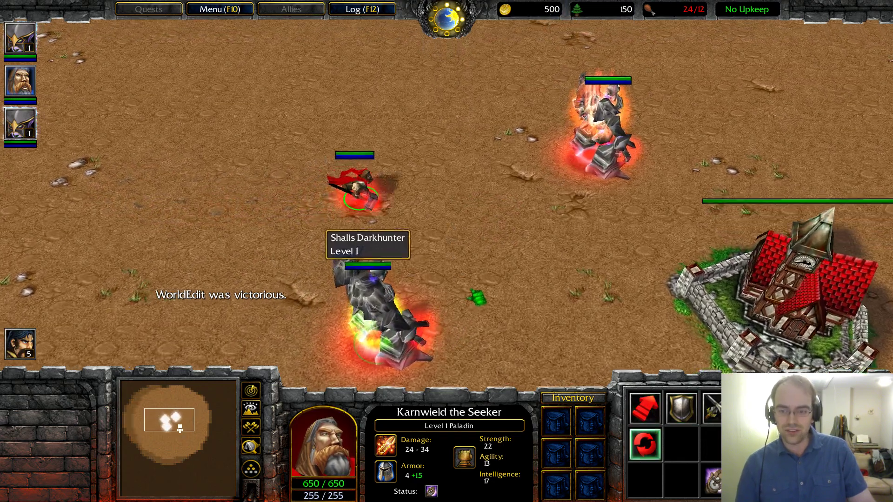
right_click(246, 203)
scroll(477, 268, "down", 4)
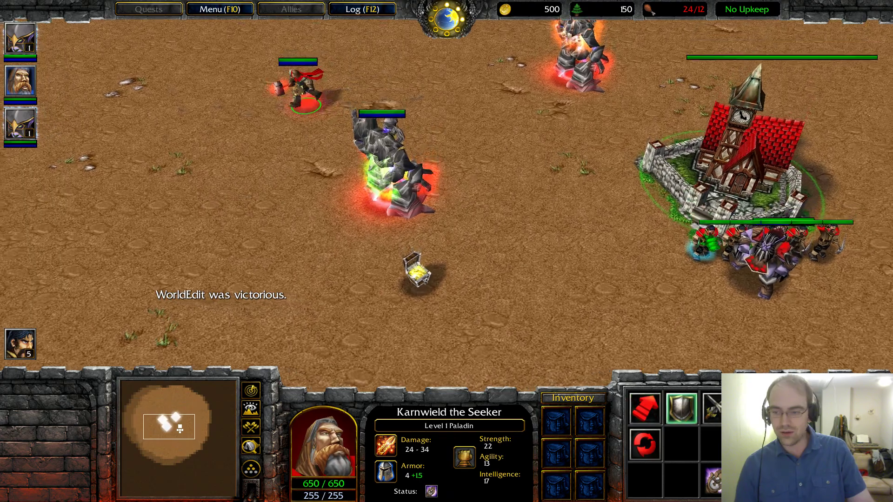
Bring the Druid of the Claw between the two stone heroes and cast Roar
left_click(714, 270)
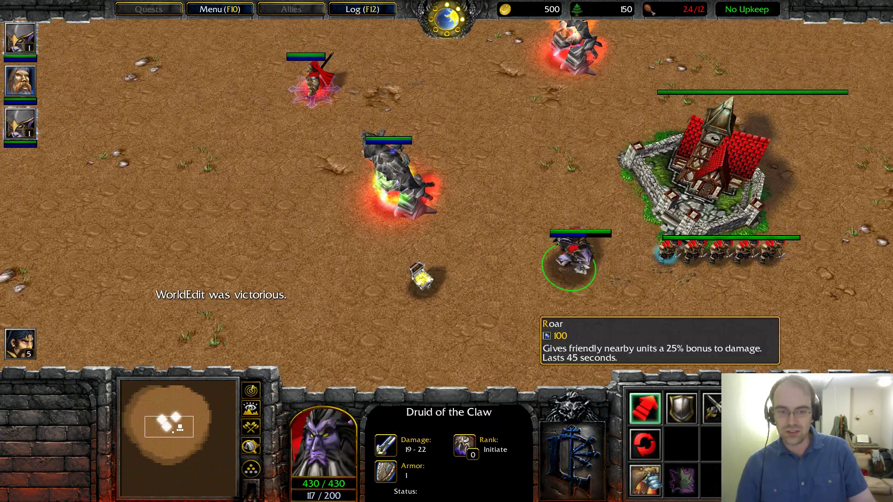
right_click(501, 181)
key("Up")
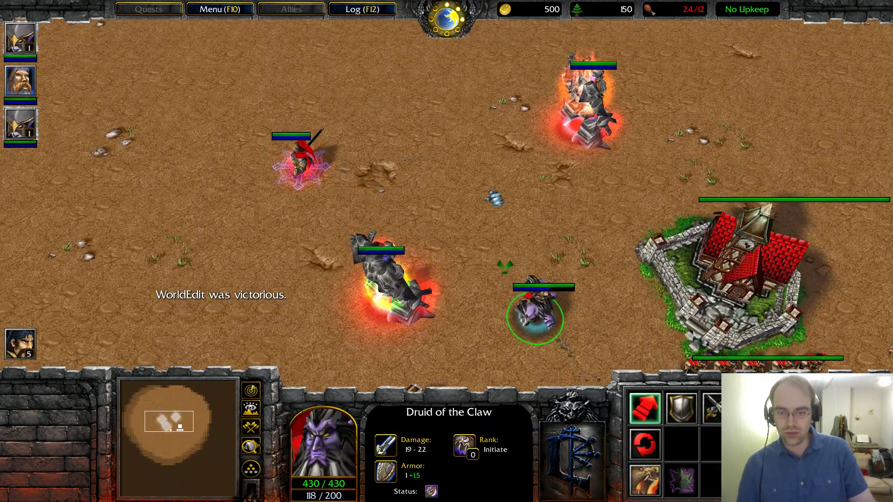
scroll(468, 311, "up", 5)
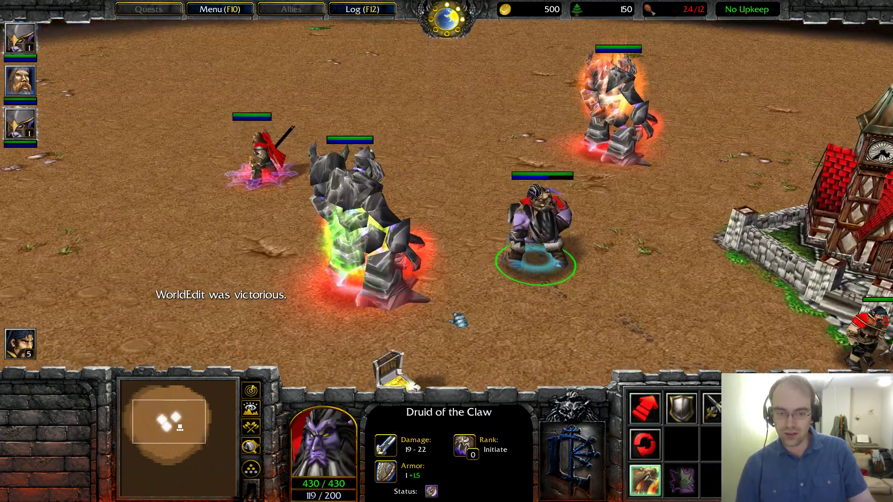
key("r")
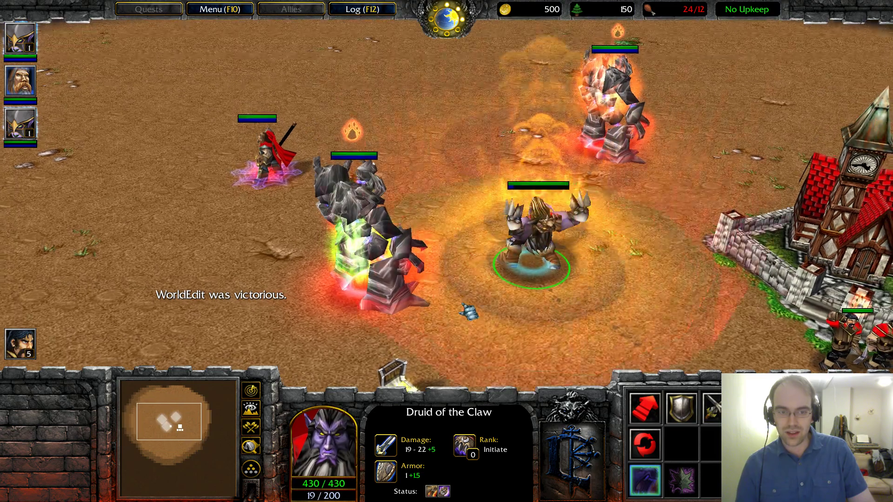
Move the Warden beside the druid and alternate between it and the Immolated hero to compare overhead buffs and portraits
scroll(460, 304, "down", 5)
left_click(367, 260)
right_click(432, 239)
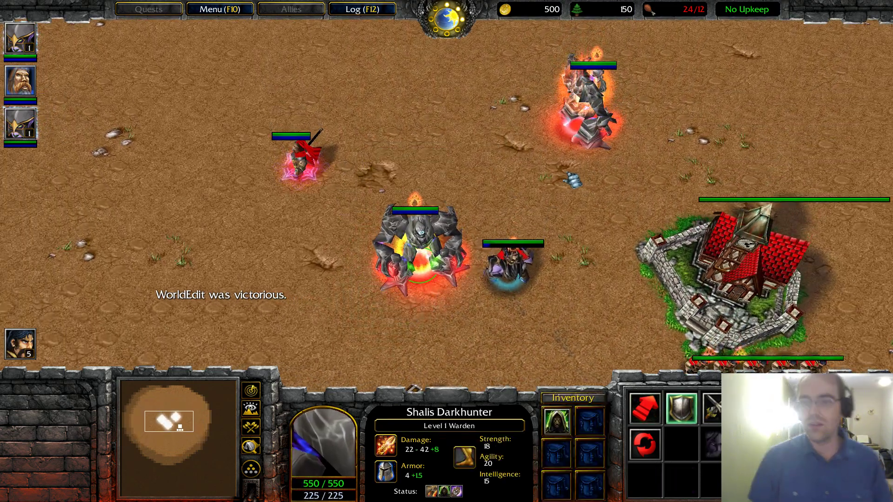
left_click(573, 134)
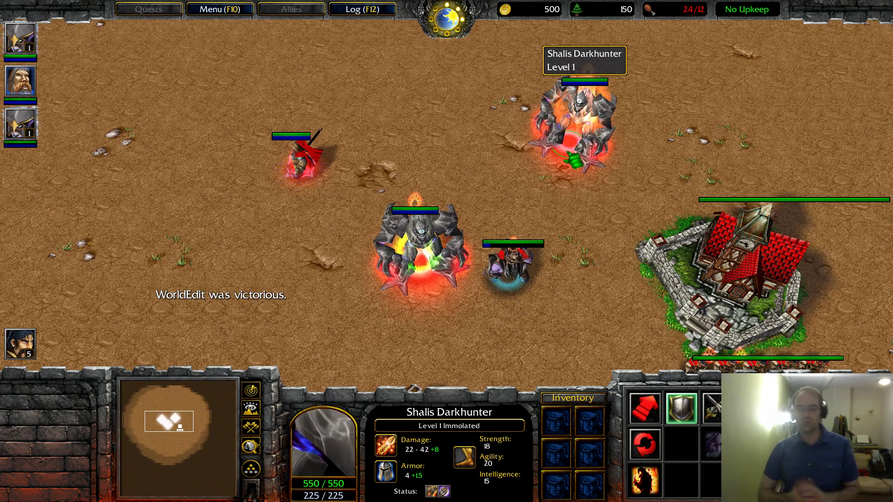
left_click(420, 274)
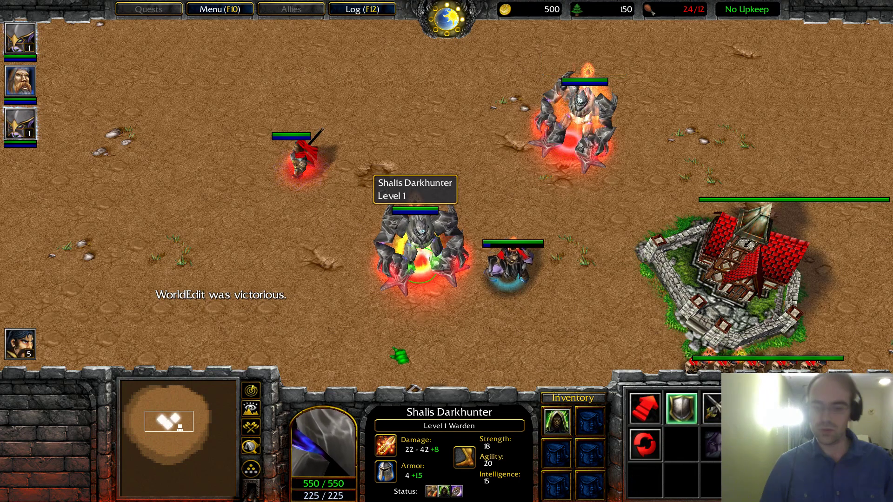
left_click(298, 455)
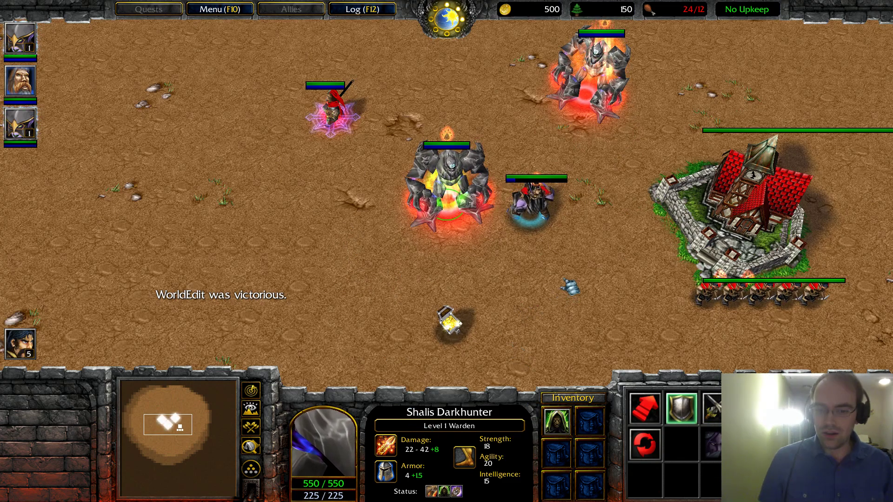
key("Up")
key("Right")
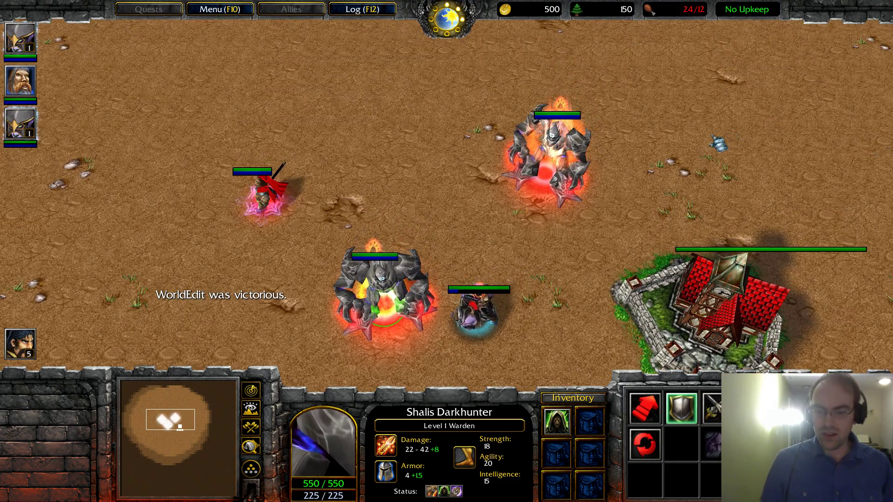
left_click(526, 178)
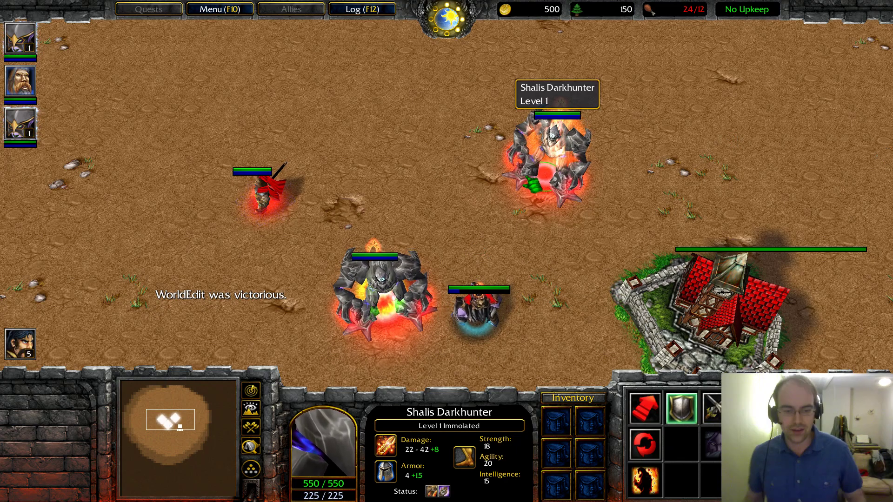
Inspect the Warden's orb item effect at close range, then move the Warden beside the Immolated hero
scroll(400, 303, "down", 2)
left_click(386, 223)
scroll(386, 279, "up", 2)
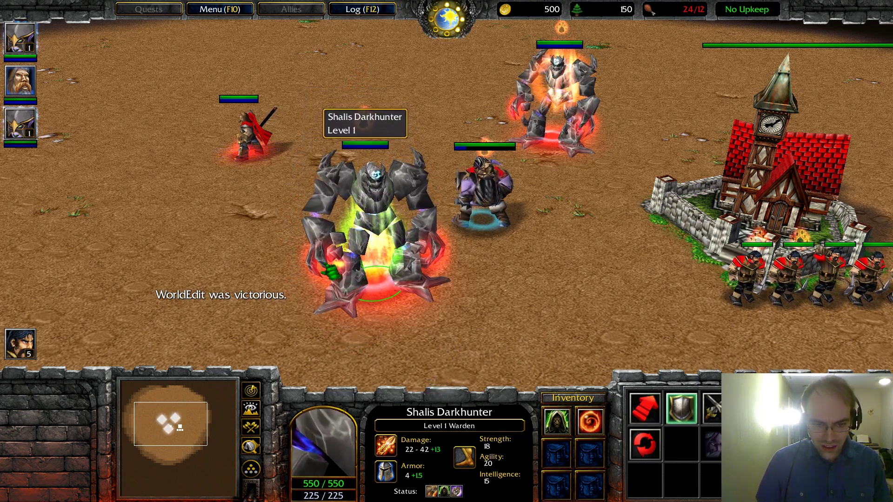
scroll(376, 223, "up", 2)
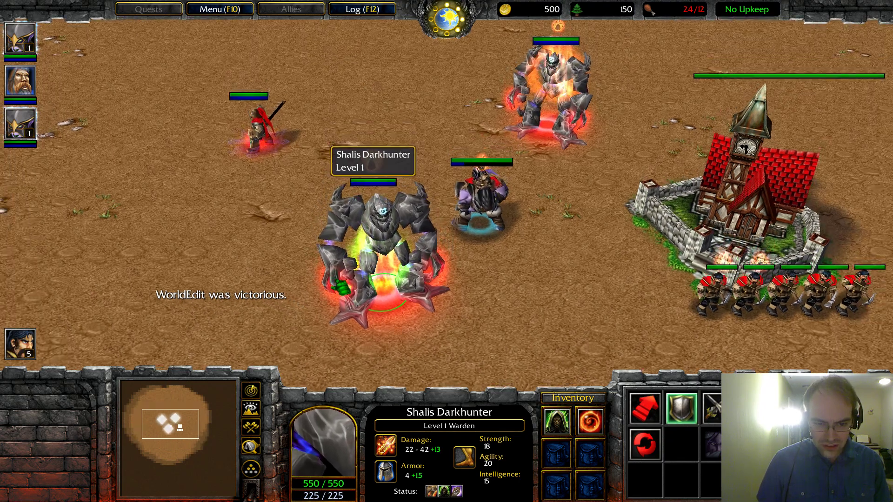
scroll(334, 281, "down", 3)
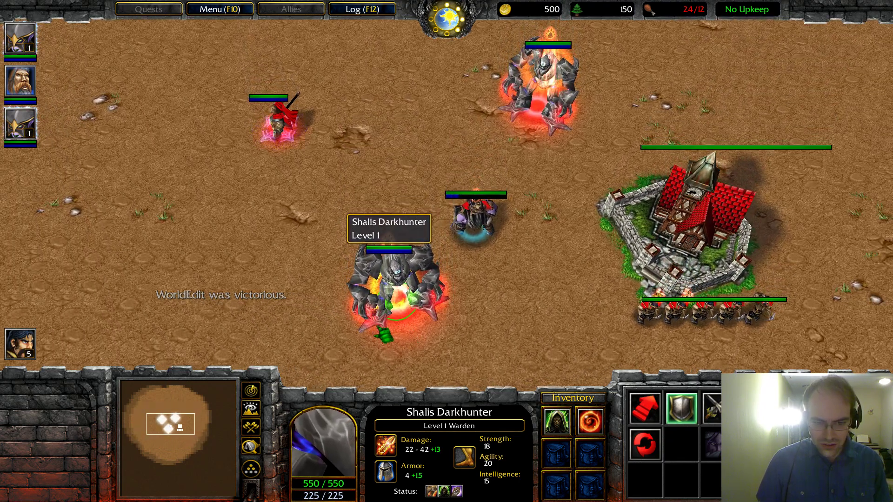
right_click(326, 275)
right_click(429, 86)
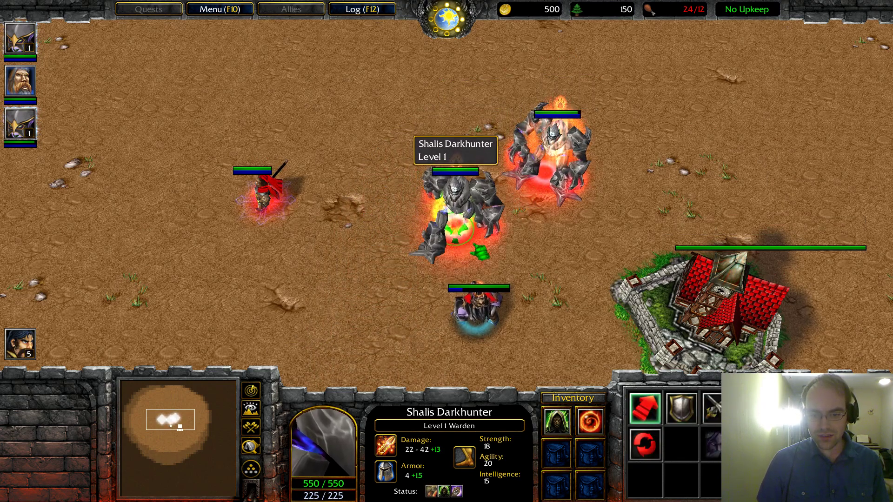
Exit the test game and switch back to the Model Editor
key("F10")
left_click(387, 272)
left_click(402, 243)
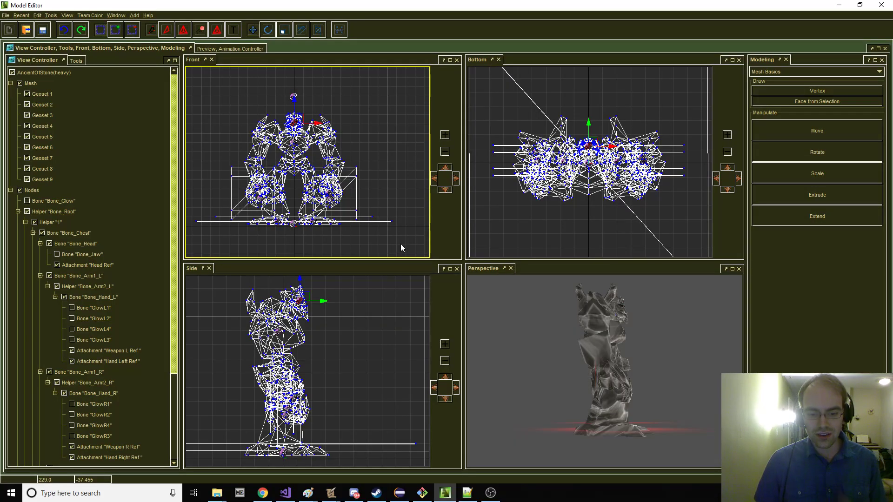
Pick the attachment node at the stone giant's hand and switch to animation editing with the Stand sequence
scroll(258, 192, "up", 5)
scroll(258, 192, "up", 2)
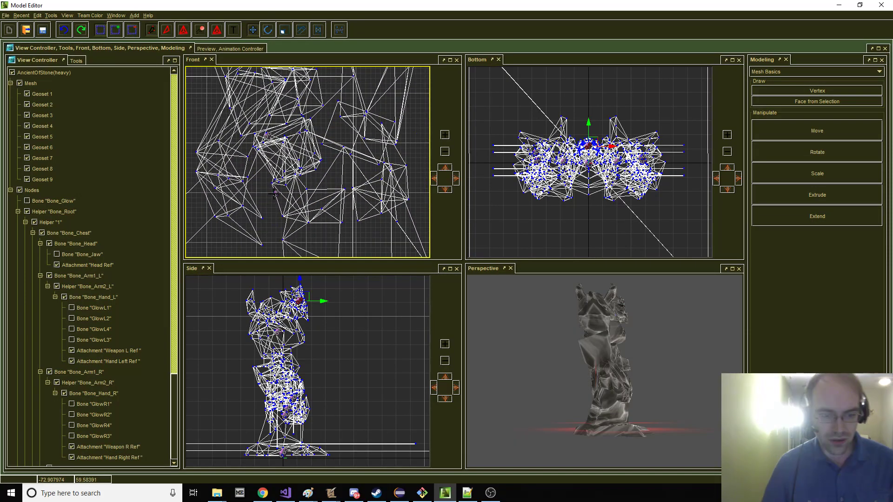
scroll(279, 382, "up", 4)
scroll(127, 346, "down", 4)
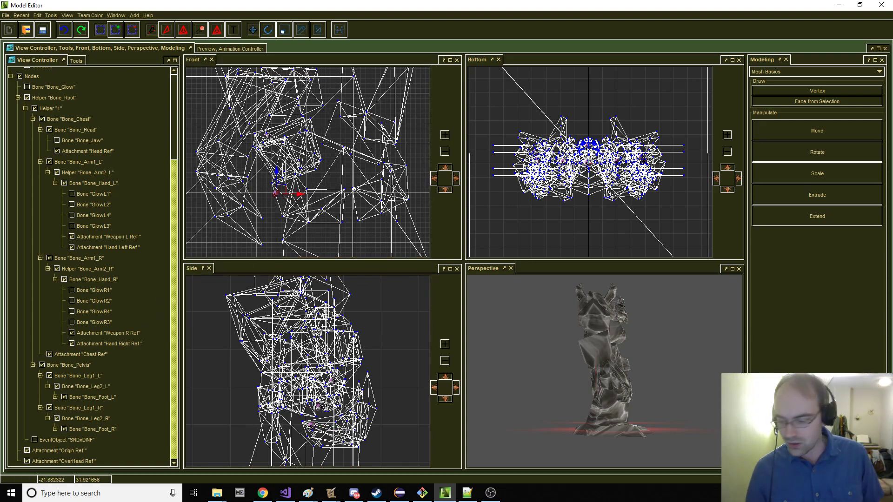
key("f")
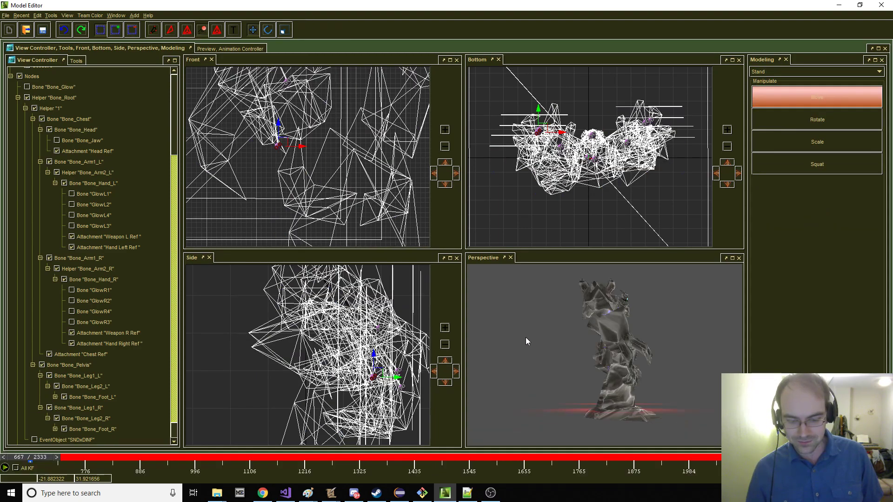
Create a global sequence of length 1000 and set it as the time bounds
key("ctrl+t")
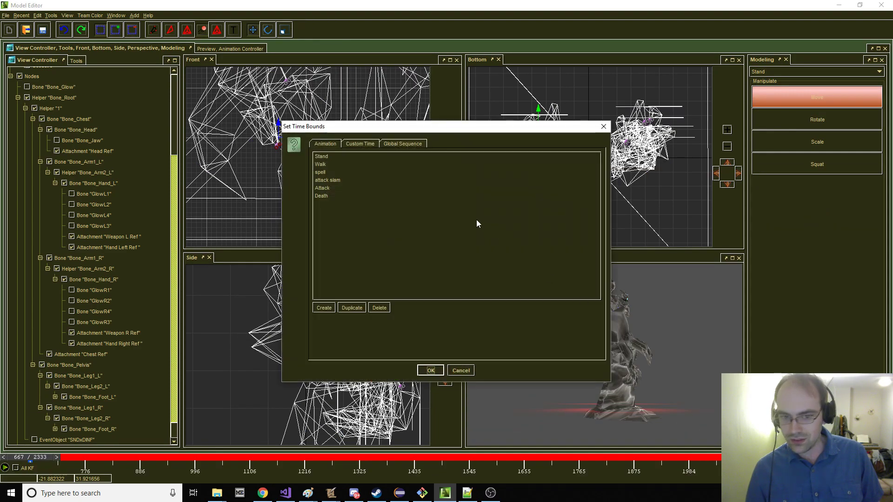
left_click(329, 305)
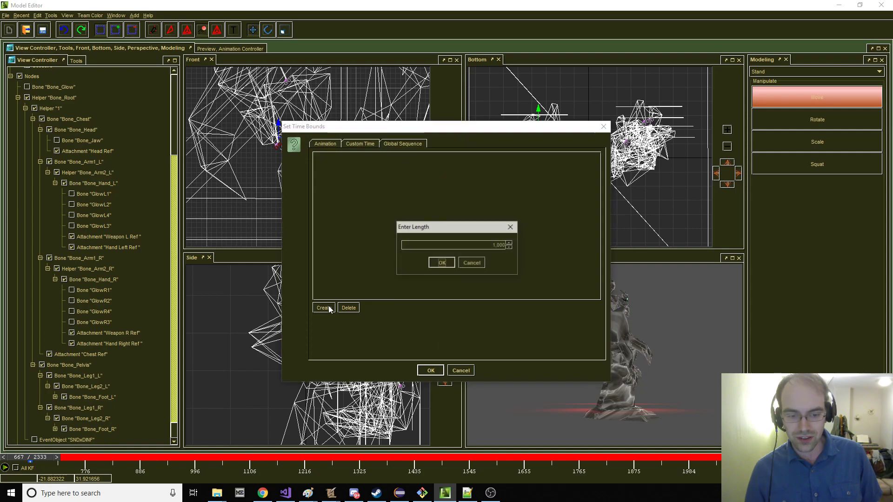
left_click(439, 263)
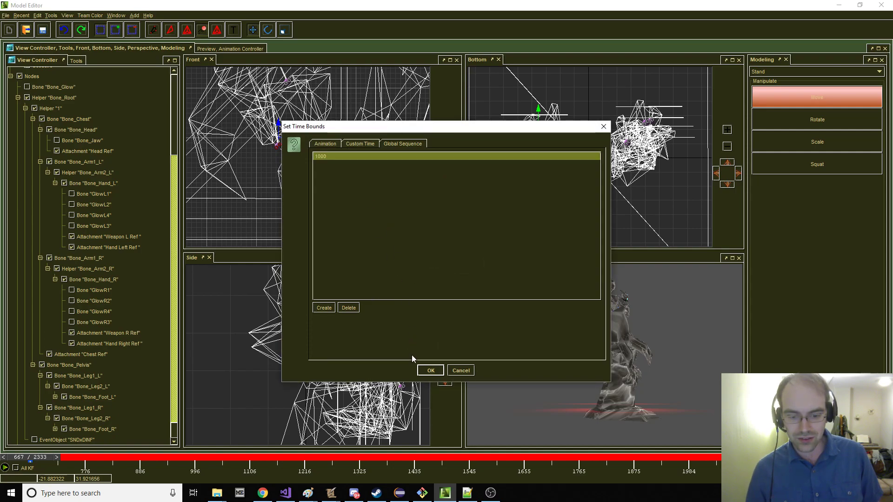
left_click(430, 371)
Apply the time bounds, activate scaling for the selected hand attachment at time 0, and save the model
left_click(339, 210)
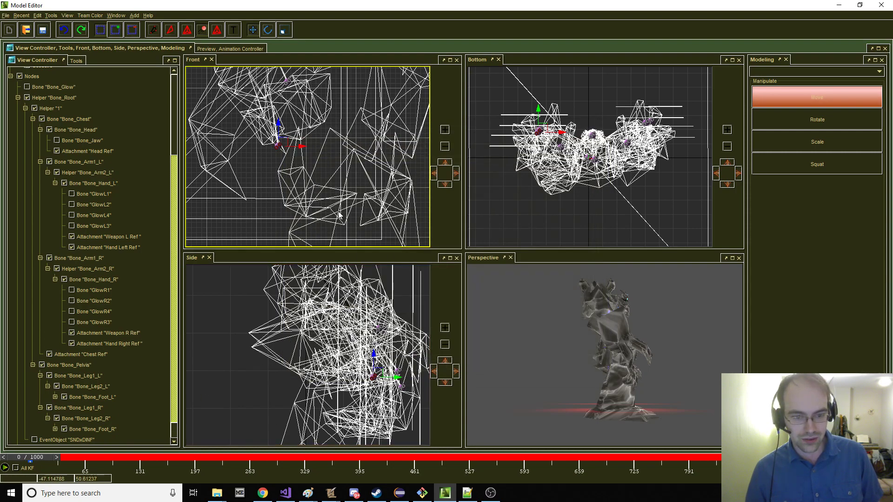
key("r")
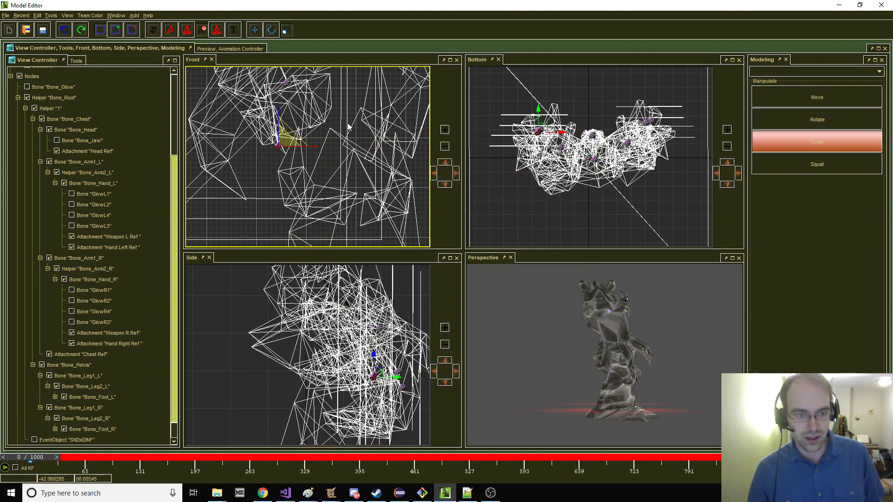
left_click(18, 16)
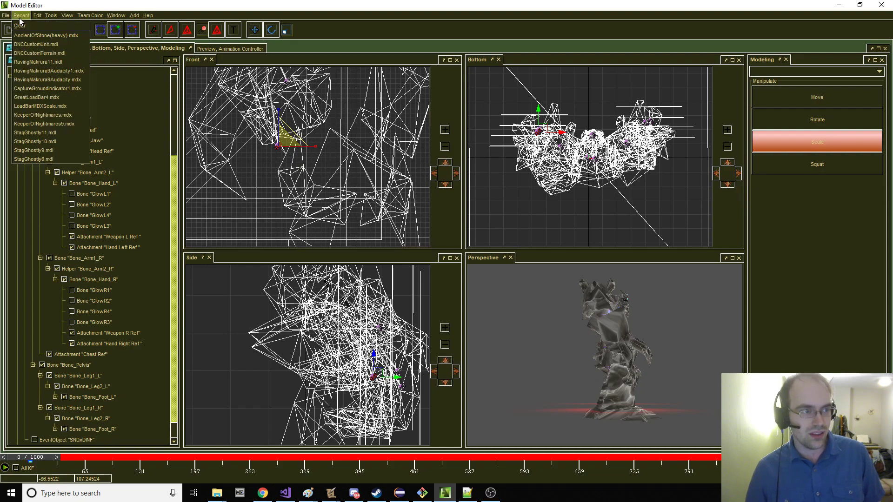
mouse_move(7, 16)
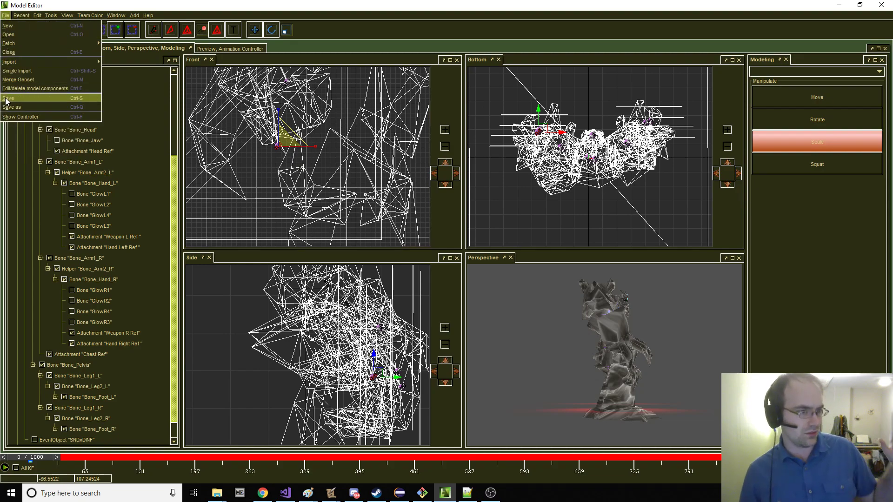
left_click(6, 99)
In the World Editor's Import Manager, replace the imported AncientOfStone(heavy)_Attachments.mdx with the newly saved file
mouse_move(338, 497)
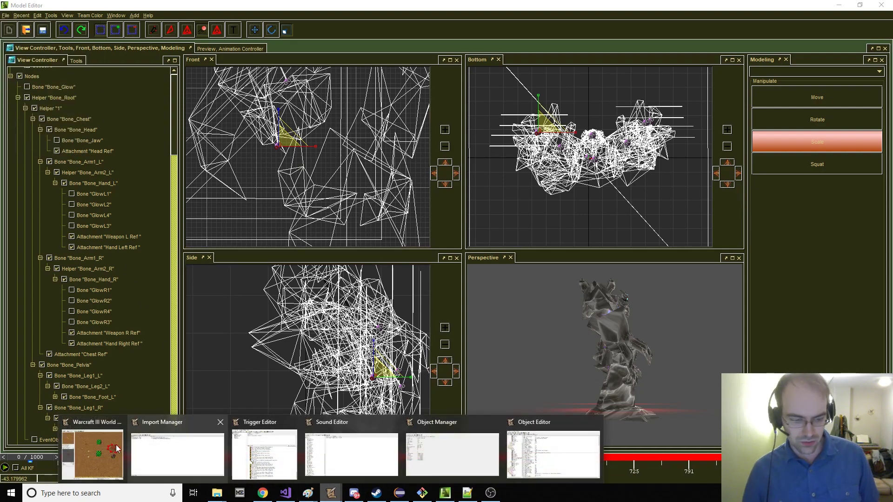
left_click(114, 447)
left_click(204, 35)
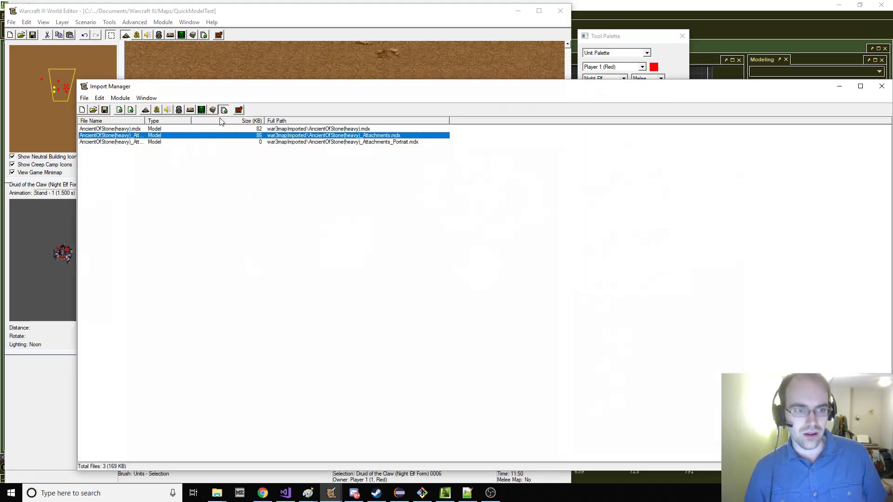
right_click(162, 136)
left_click(195, 199)
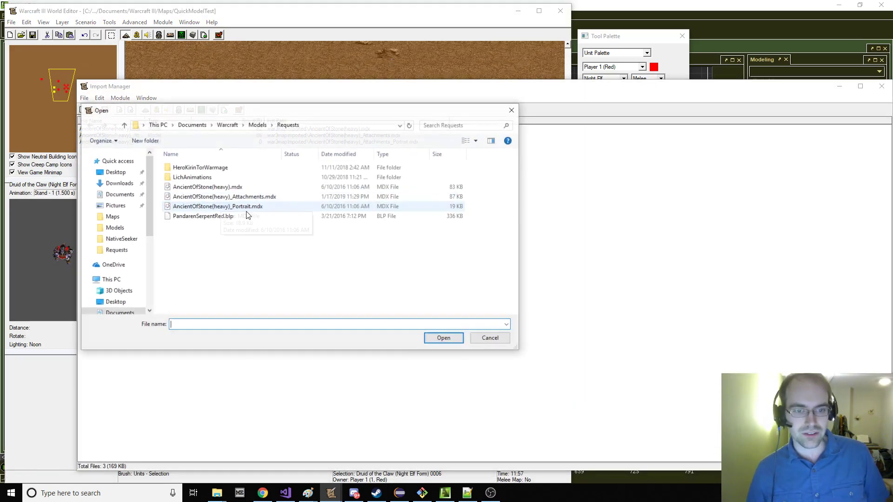
double_click(233, 197)
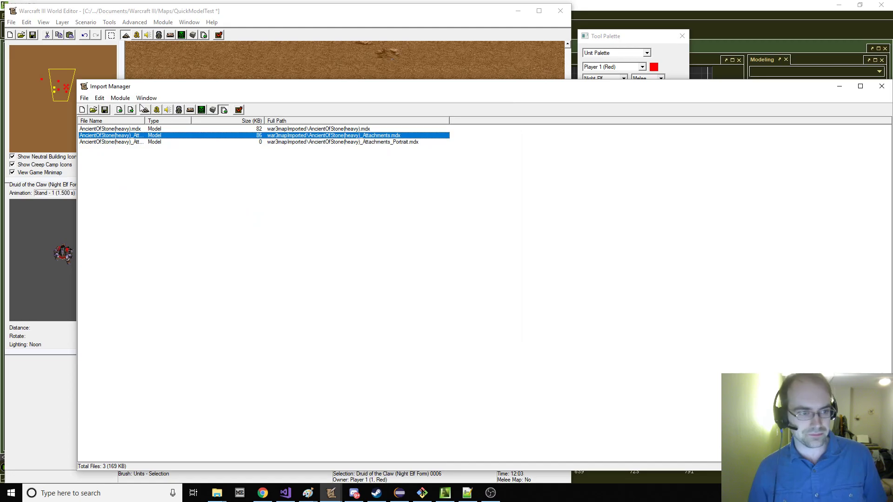
Test the map, have the Warden pick up the item from the lower chest, and walk it around to inspect the hand effect
left_click(219, 35)
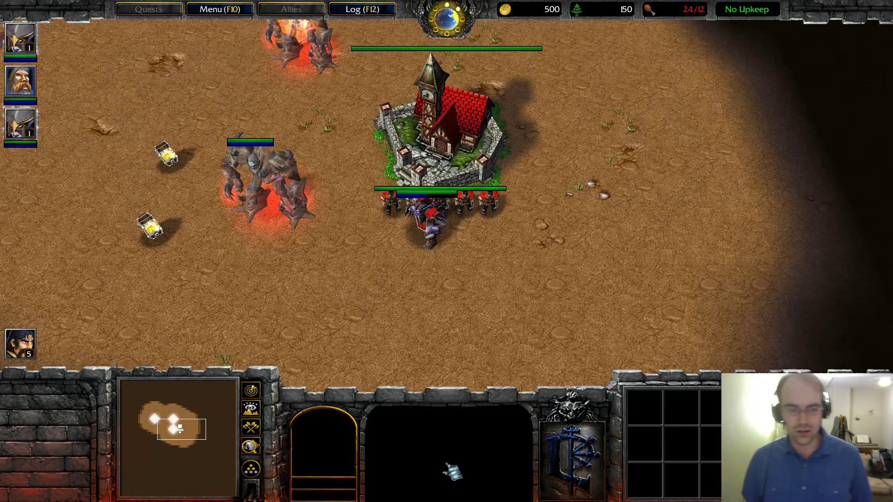
left_click(287, 213)
key("q")
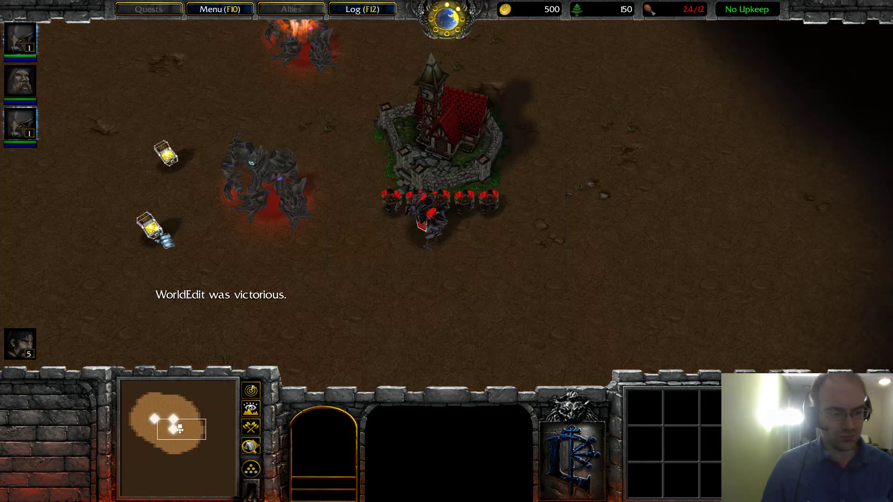
left_click(218, 203)
right_click(152, 228)
middle_click_drag(151, 228, 246, 227)
right_click(328, 259)
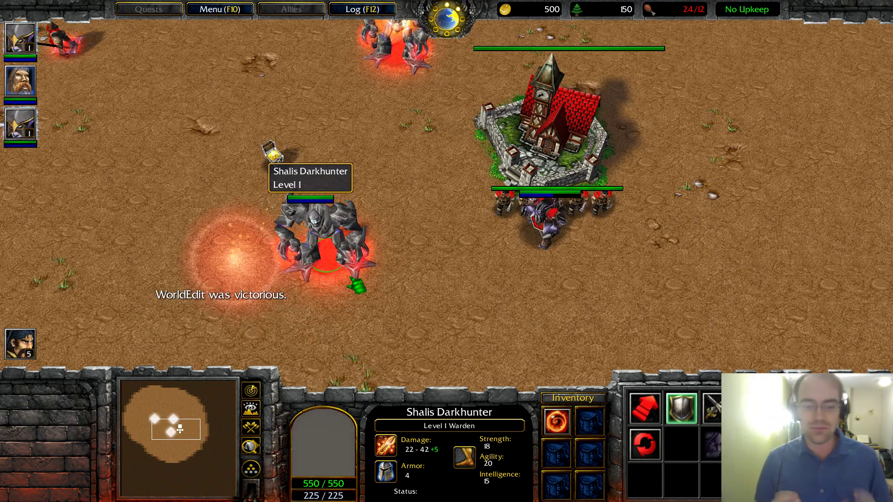
right_click(354, 218)
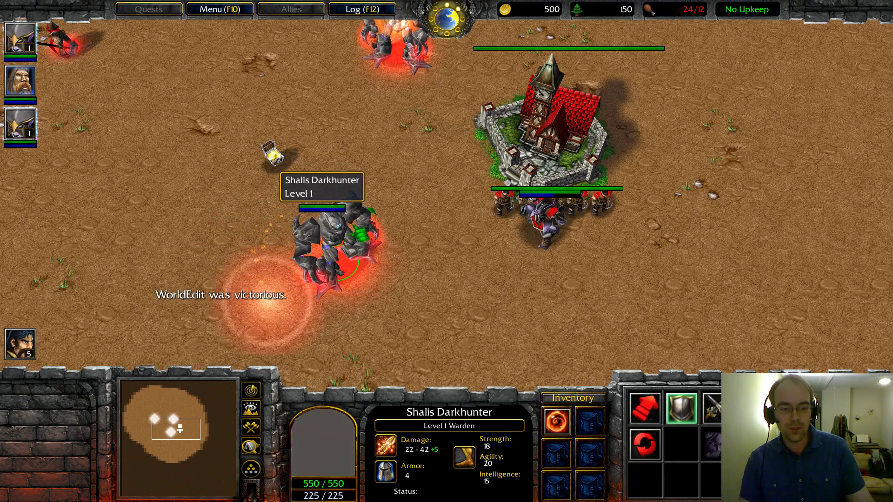
right_click(357, 287)
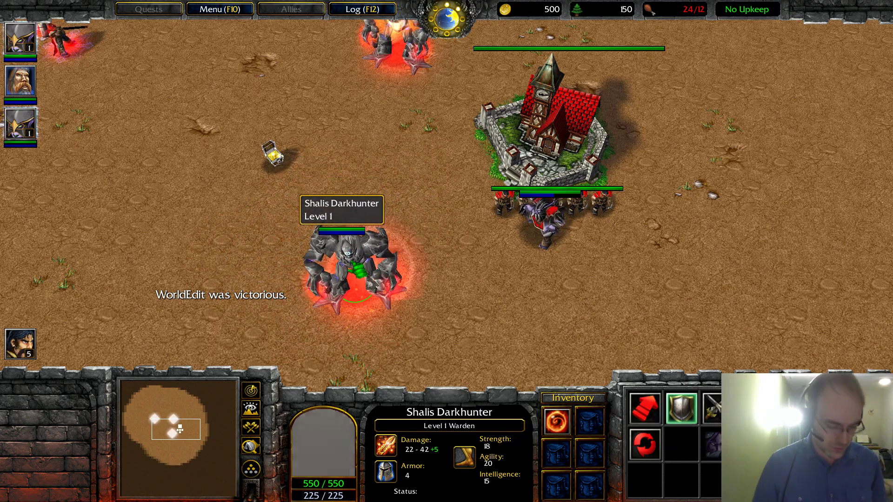
Switch from the test game back to the Model Editor and save the attachments model again
key("alt+Tab")
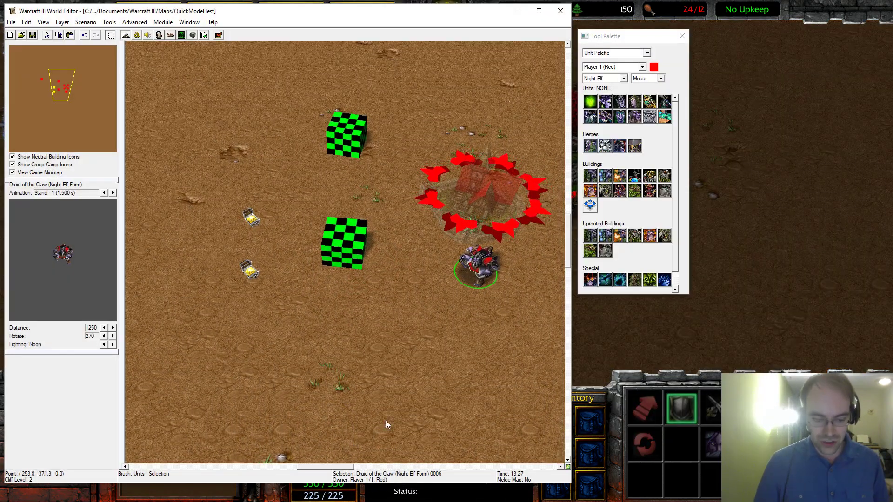
key("super")
left_click(445, 493)
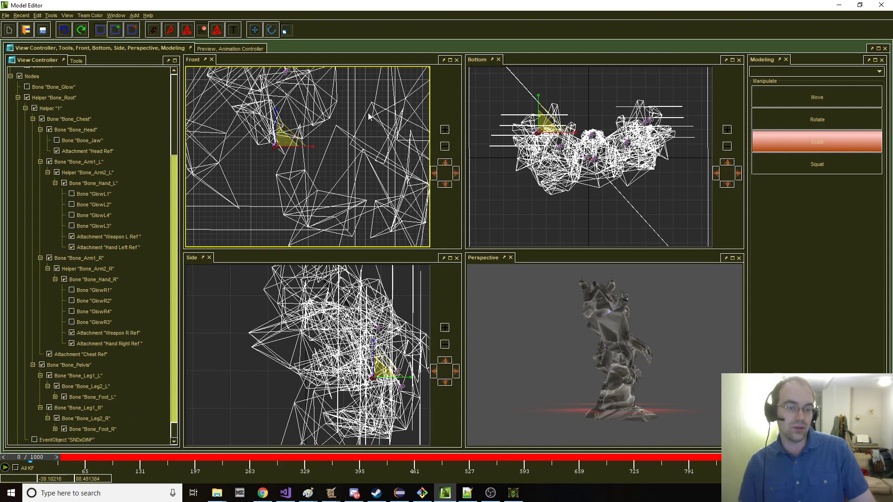
scroll(367, 117, "down", 2)
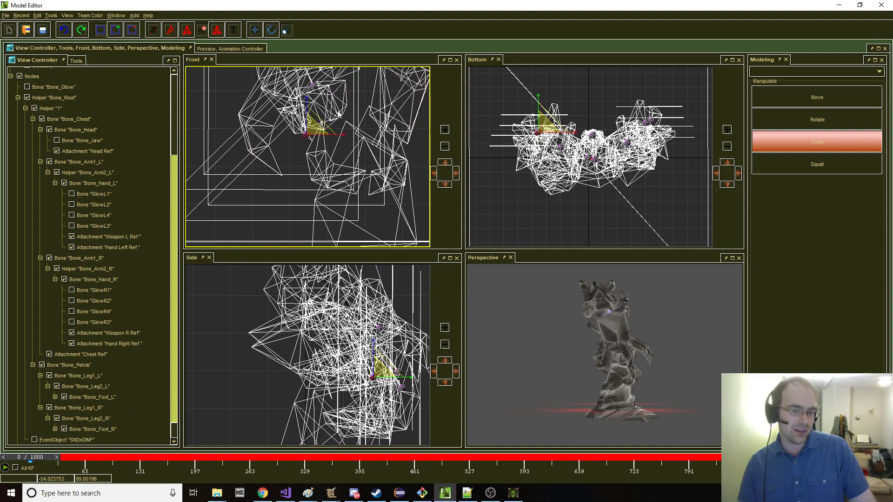
key("alt+f")
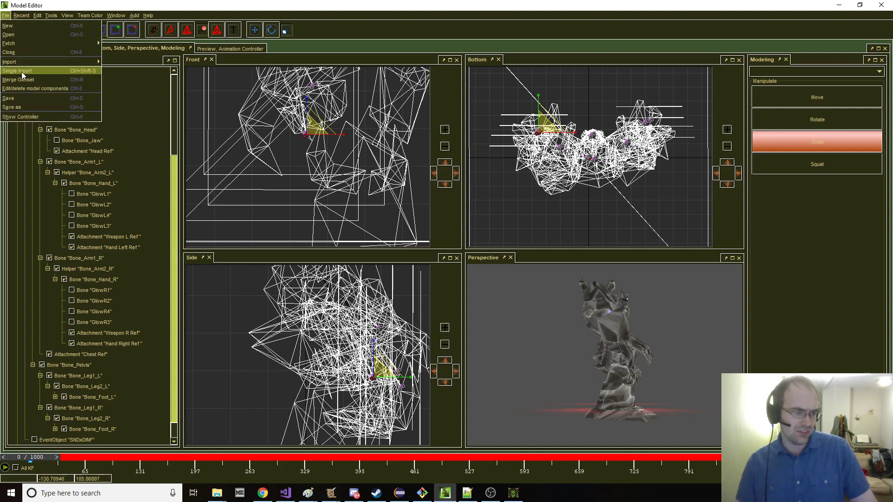
left_click(31, 96)
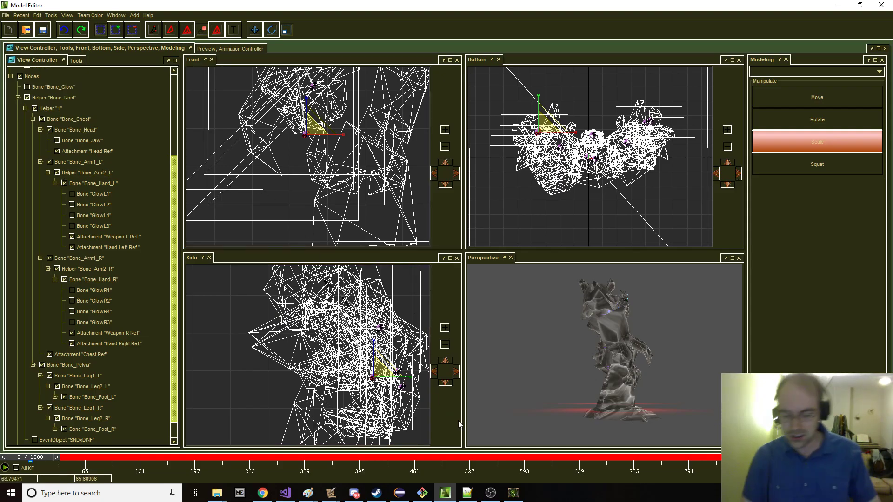
Leave the test game and replace the imported attachments model with the latest AncientOfStone(heavy)_Attachments.mdx in the Import Manager
left_click(513, 493)
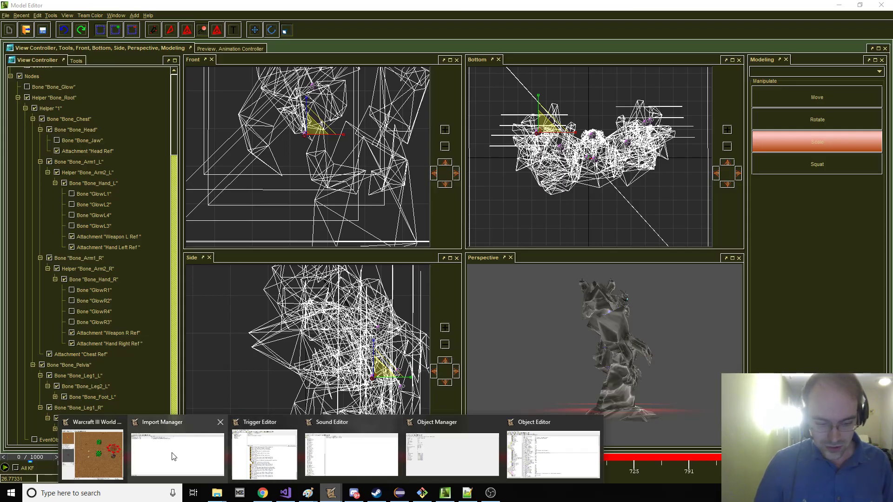
left_click(169, 454)
right_click(350, 135)
left_click(382, 188)
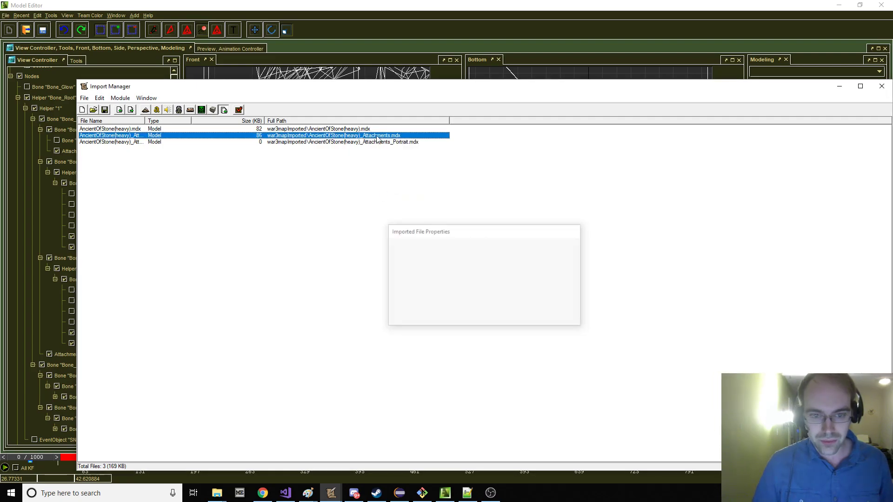
key("Escape")
right_click(378, 135)
left_click(399, 194)
double_click(253, 207)
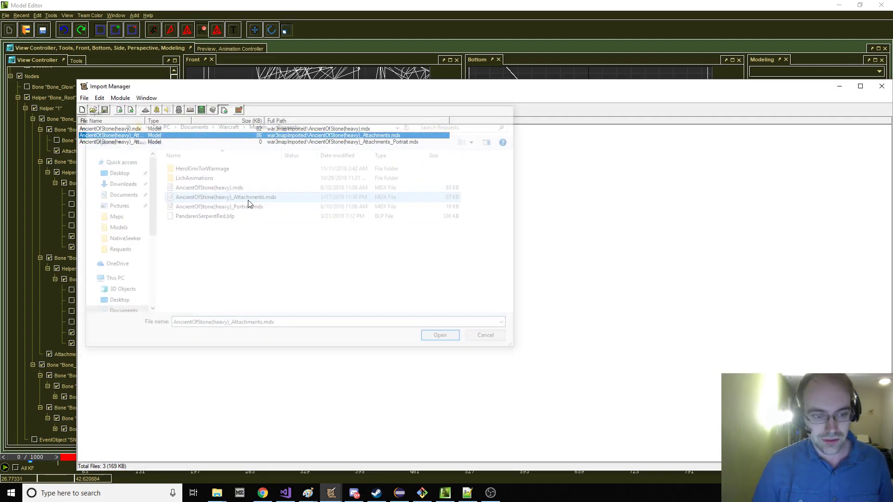
Give the imported attachments model and portrait the custom paths war3mapImported\AncientOfStoneAttachments.mdx and war3mapImported\AncientOfStoneAttachments_Portrait.mdx, and save the map
left_click(451, 284)
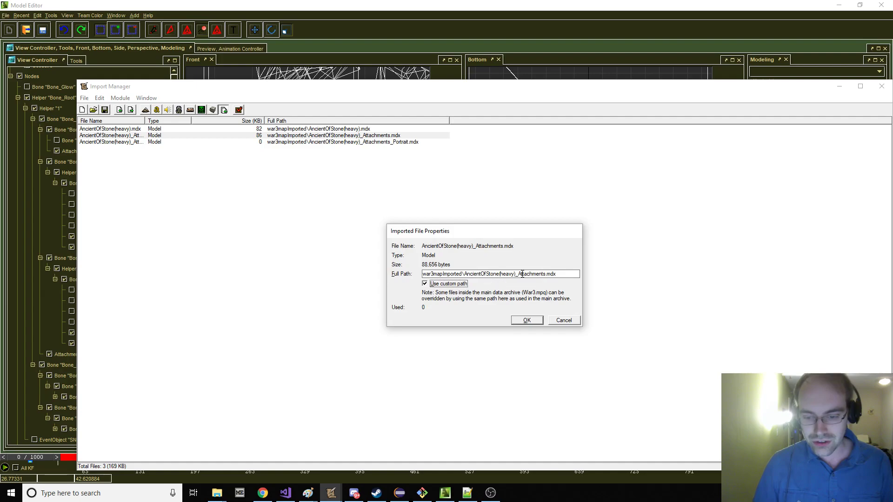
key("Delete")
key("Return")
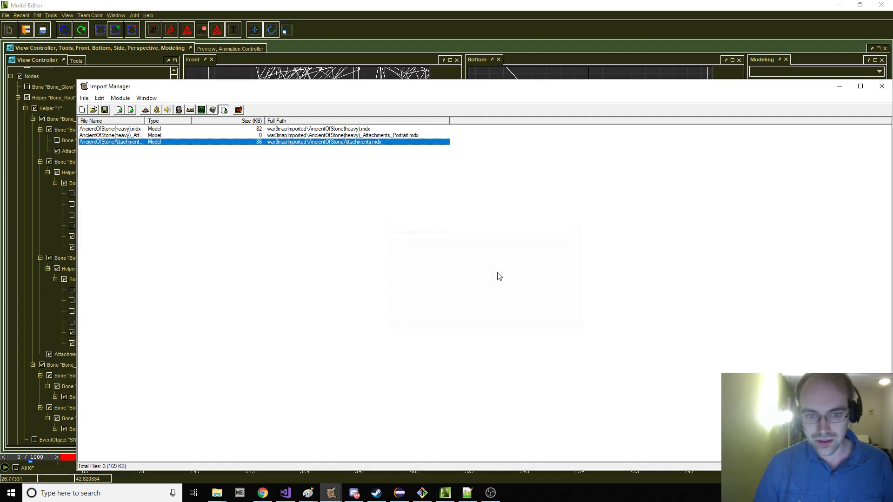
key("Return")
left_click(463, 284)
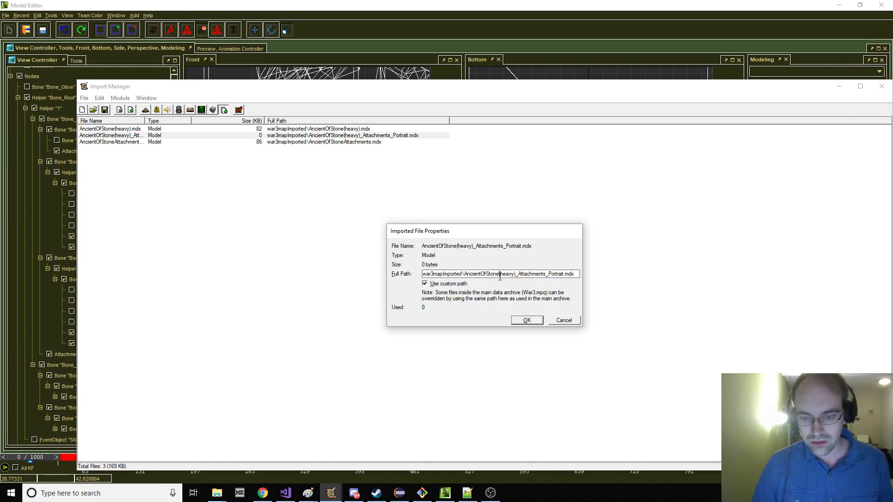
key("Return")
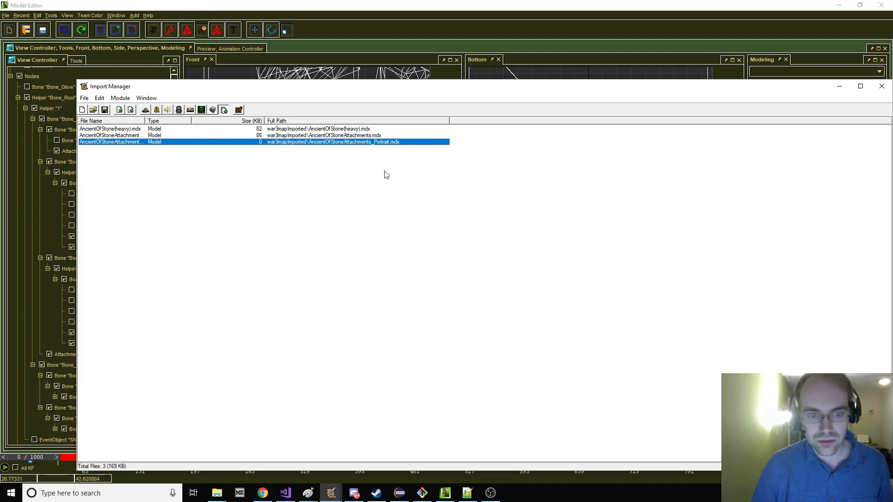
left_click(102, 109)
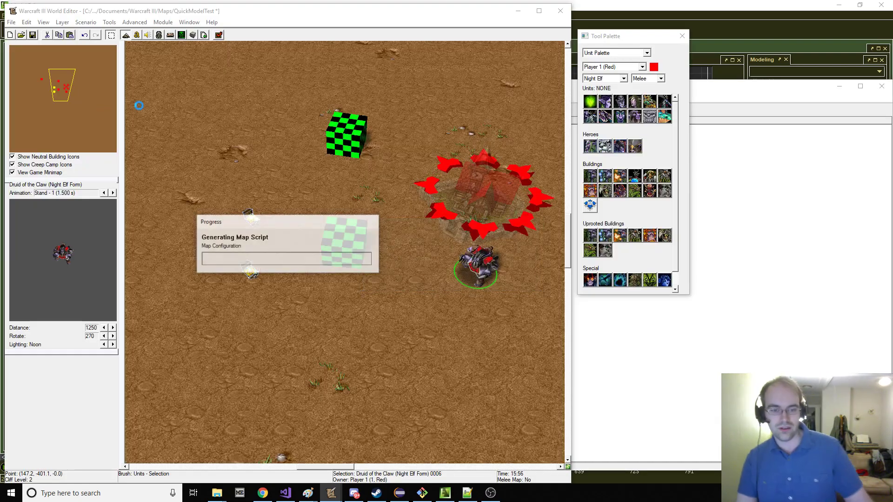
In the Object Editor, point the custom Warden's Art - Model File to the renamed AncientOfStoneAttachments model
key("F6")
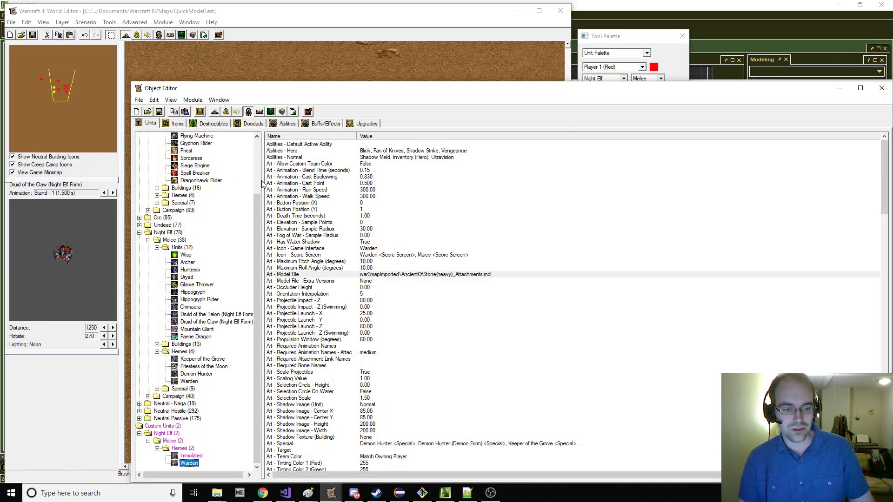
left_click(431, 268)
double_click(431, 274)
left_click(464, 290)
left_click(484, 305)
key("Return")
left_click(190, 464)
Test the map, continue past the victory dialog, and have the Warden pick up the item from the lower chest
left_click(219, 36)
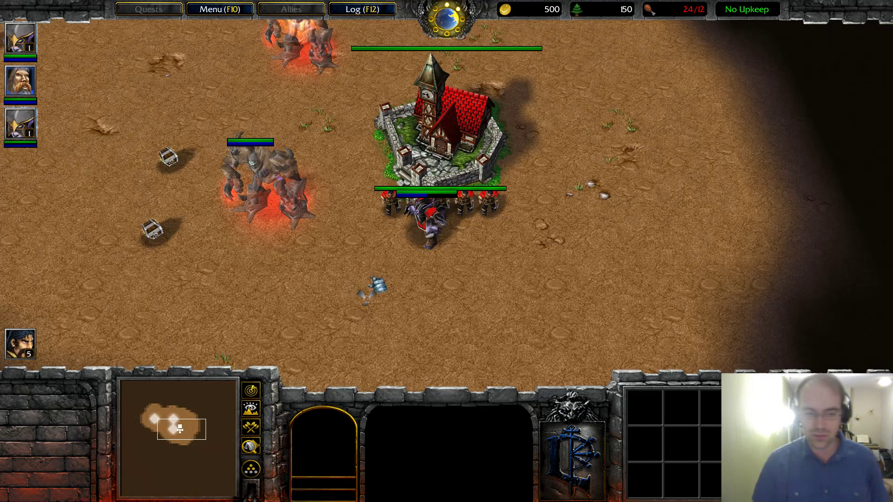
left_click(272, 184)
right_click(165, 227)
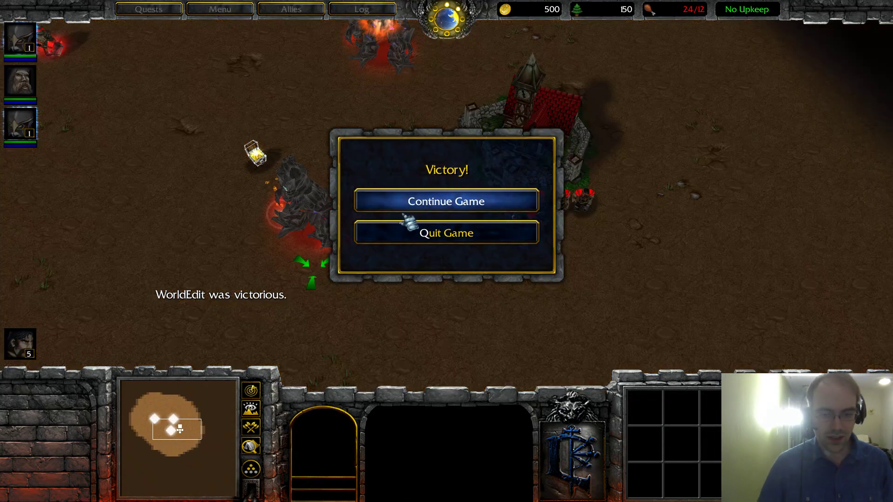
left_click(407, 204)
left_click(316, 273)
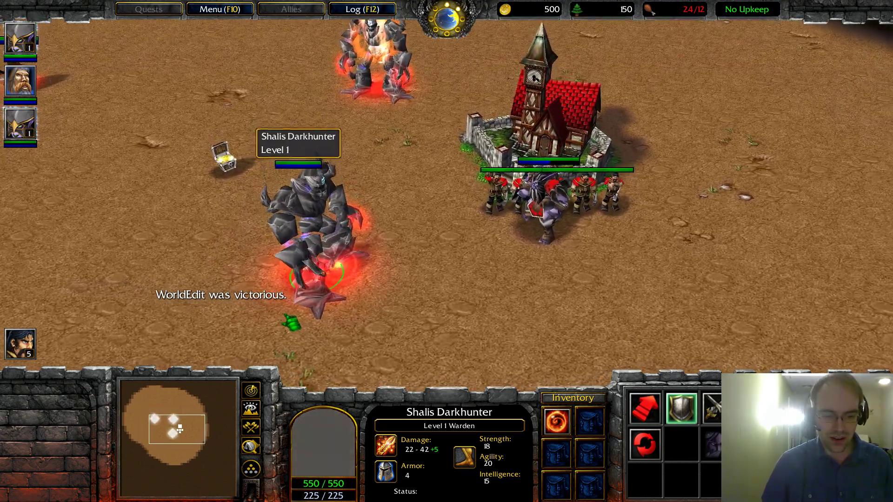
Walk the Warden past the Immolated hero to the Paladin, and move the Paladin in front of it to compare effects
right_click(399, 210)
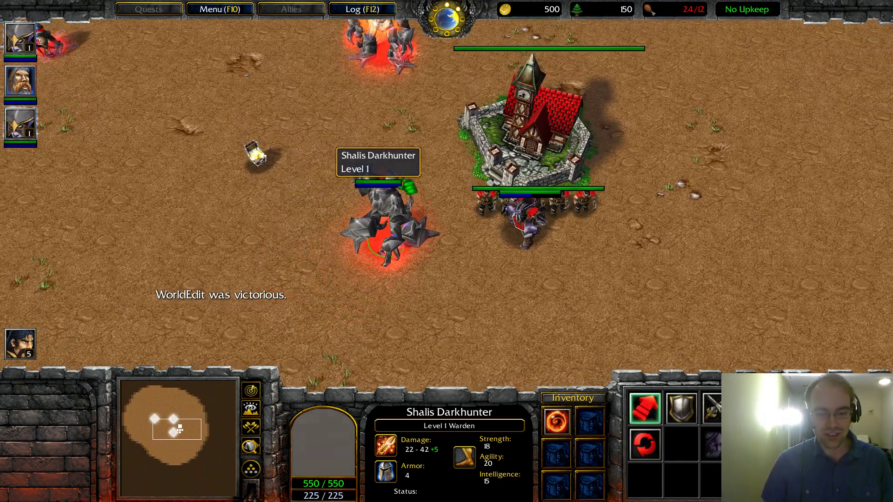
right_click(401, 131)
right_click(315, 124)
right_click(137, 103)
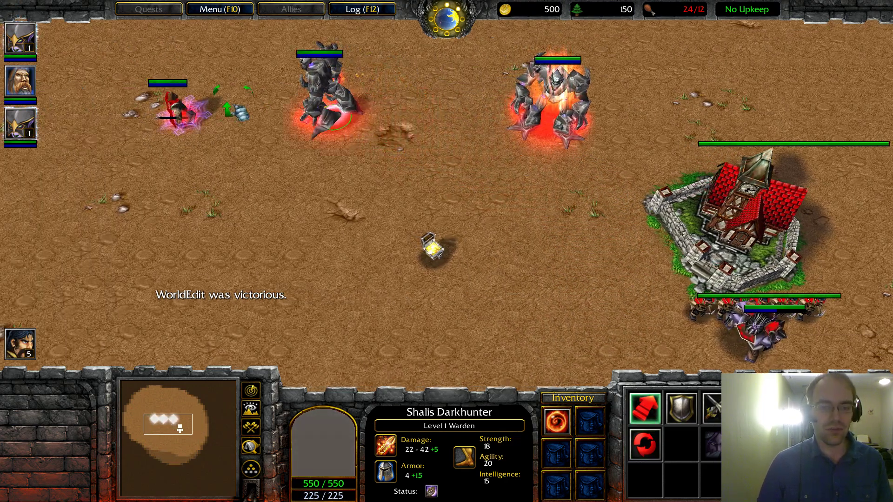
right_click(176, 115)
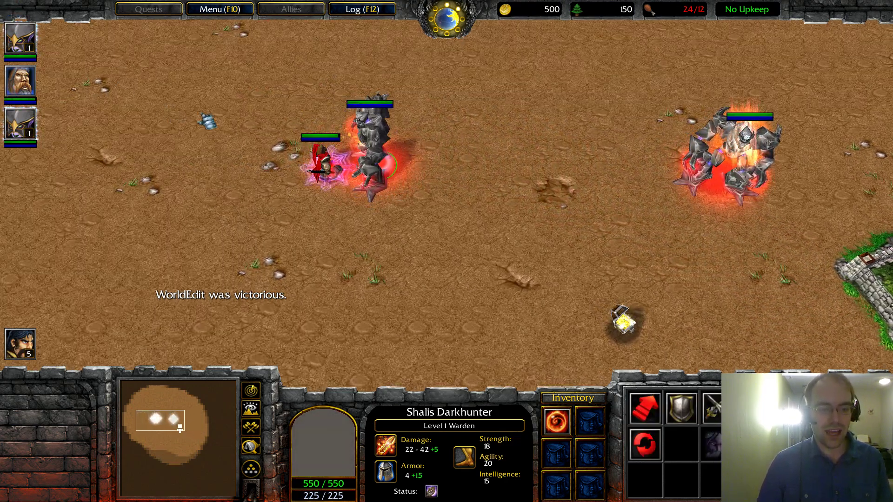
left_click(317, 178)
right_click(353, 251)
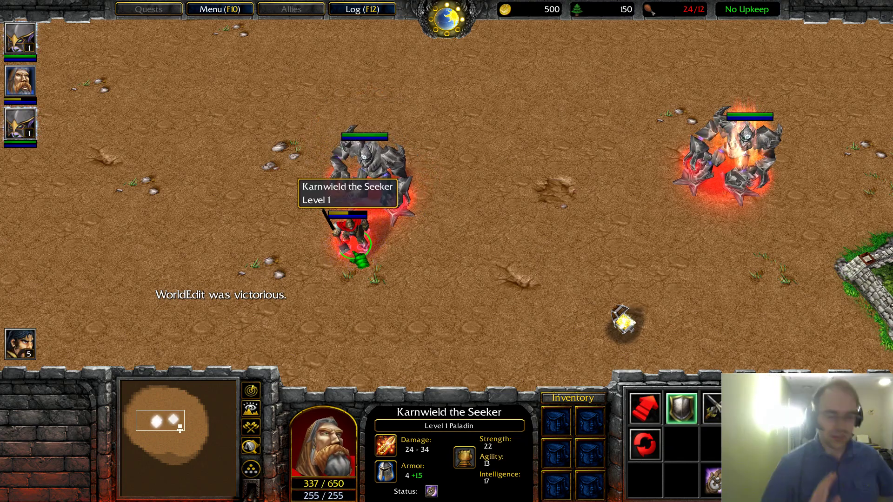
End the test game and return to the Model Editor
left_click(220, 10)
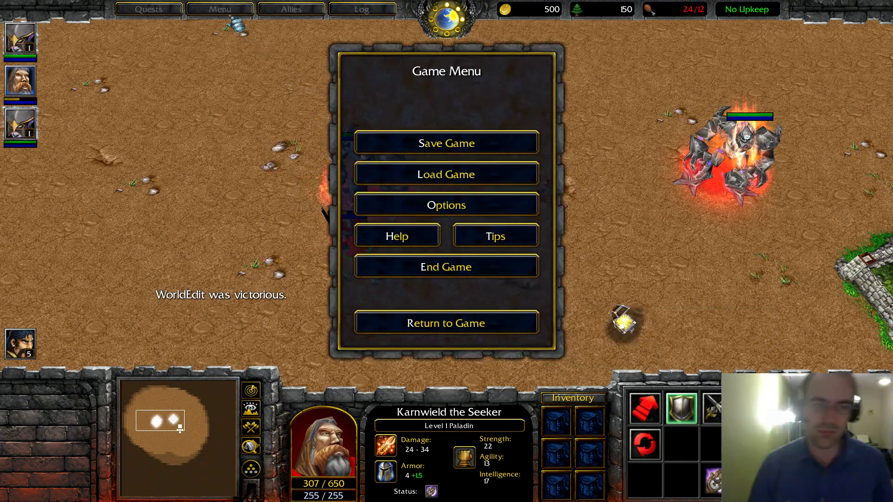
left_click(446, 264)
left_click(441, 173)
left_click(399, 251)
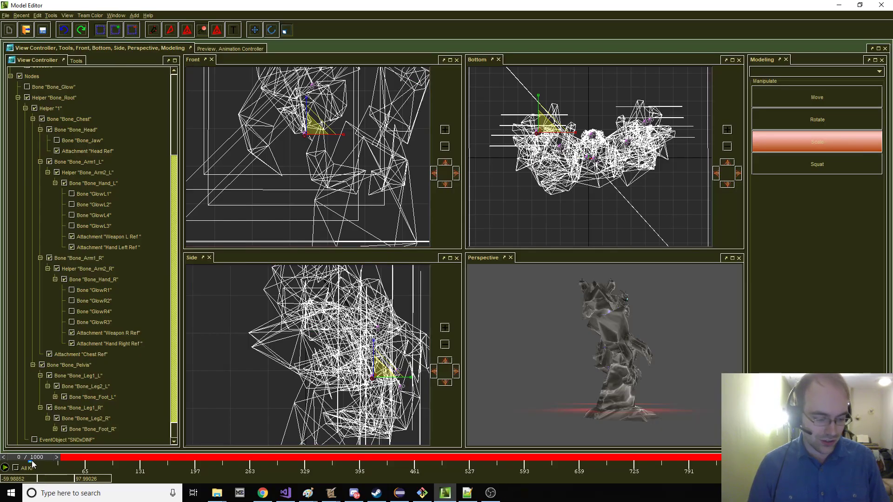
right_click(32, 464)
mouse_move(57, 498)
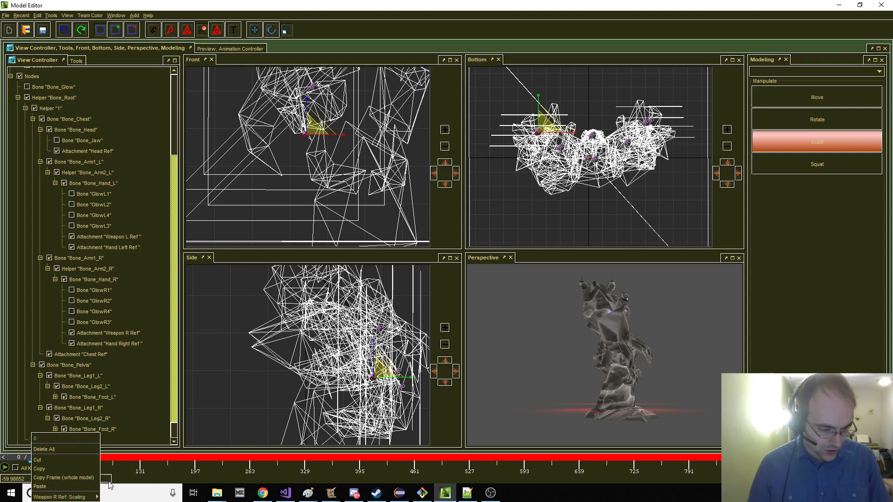
left_click(130, 472)
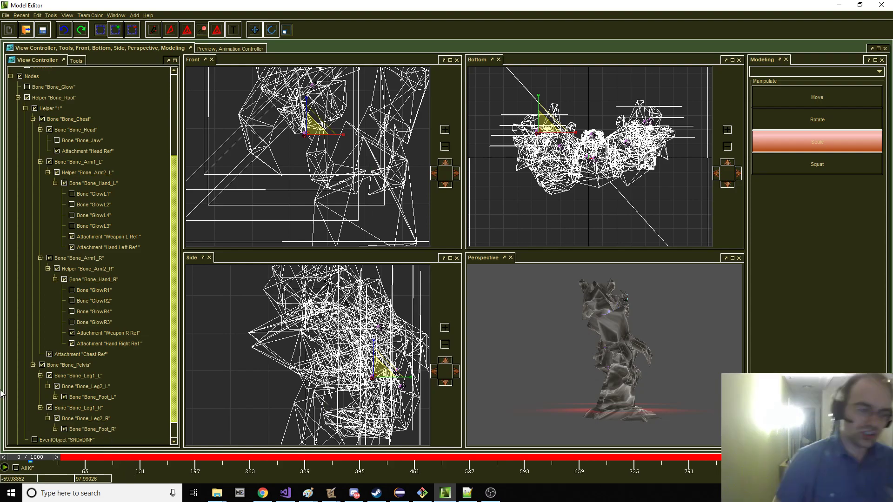